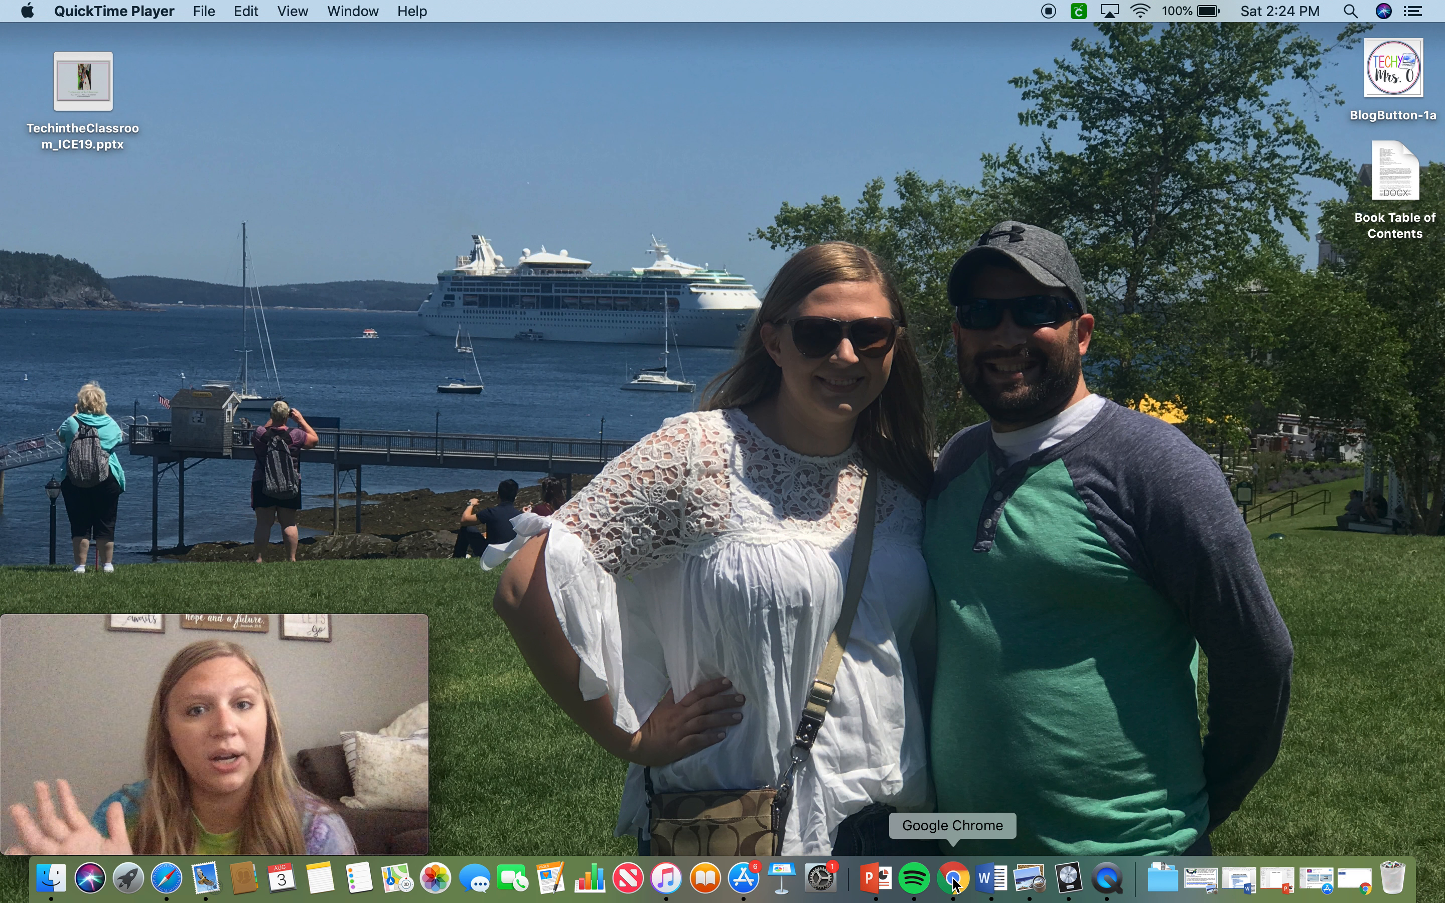
Switch to Google Classroom in Chrome and archive the existing English class.
left_click(954, 879)
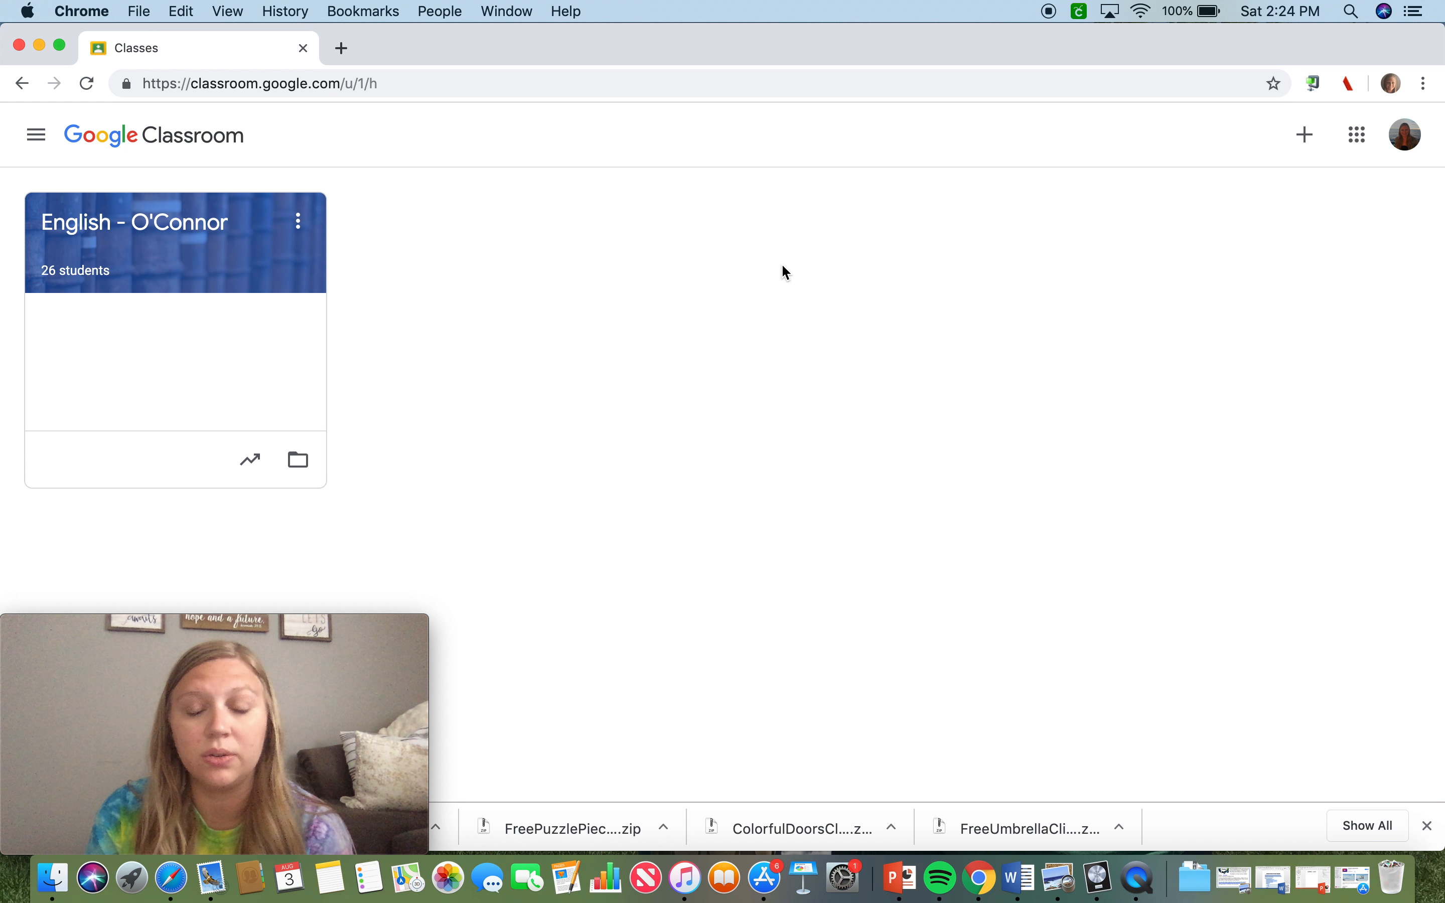
left_click(299, 230)
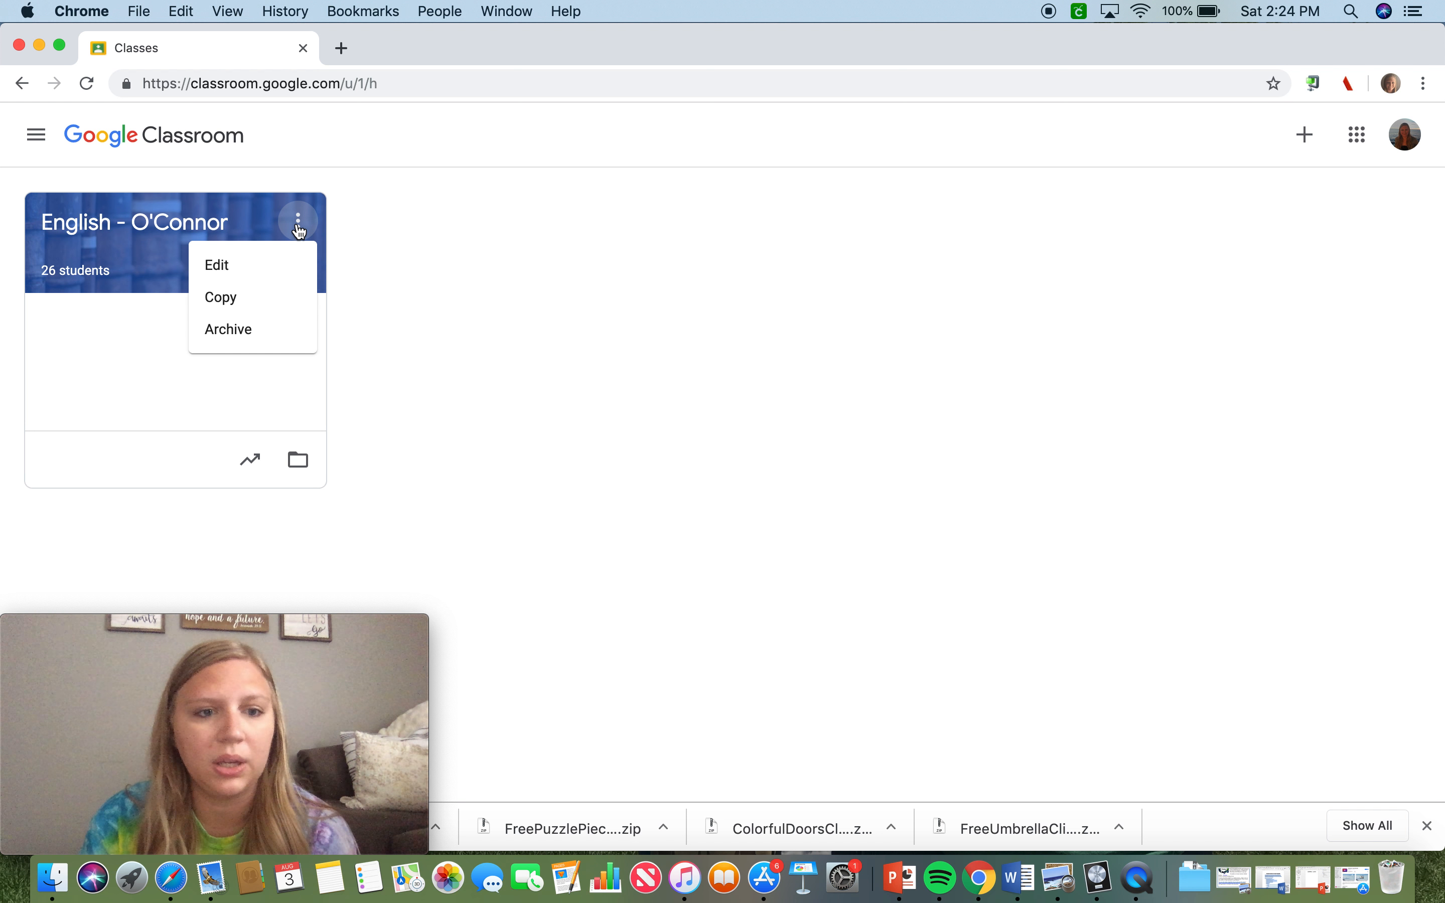
left_click(249, 339)
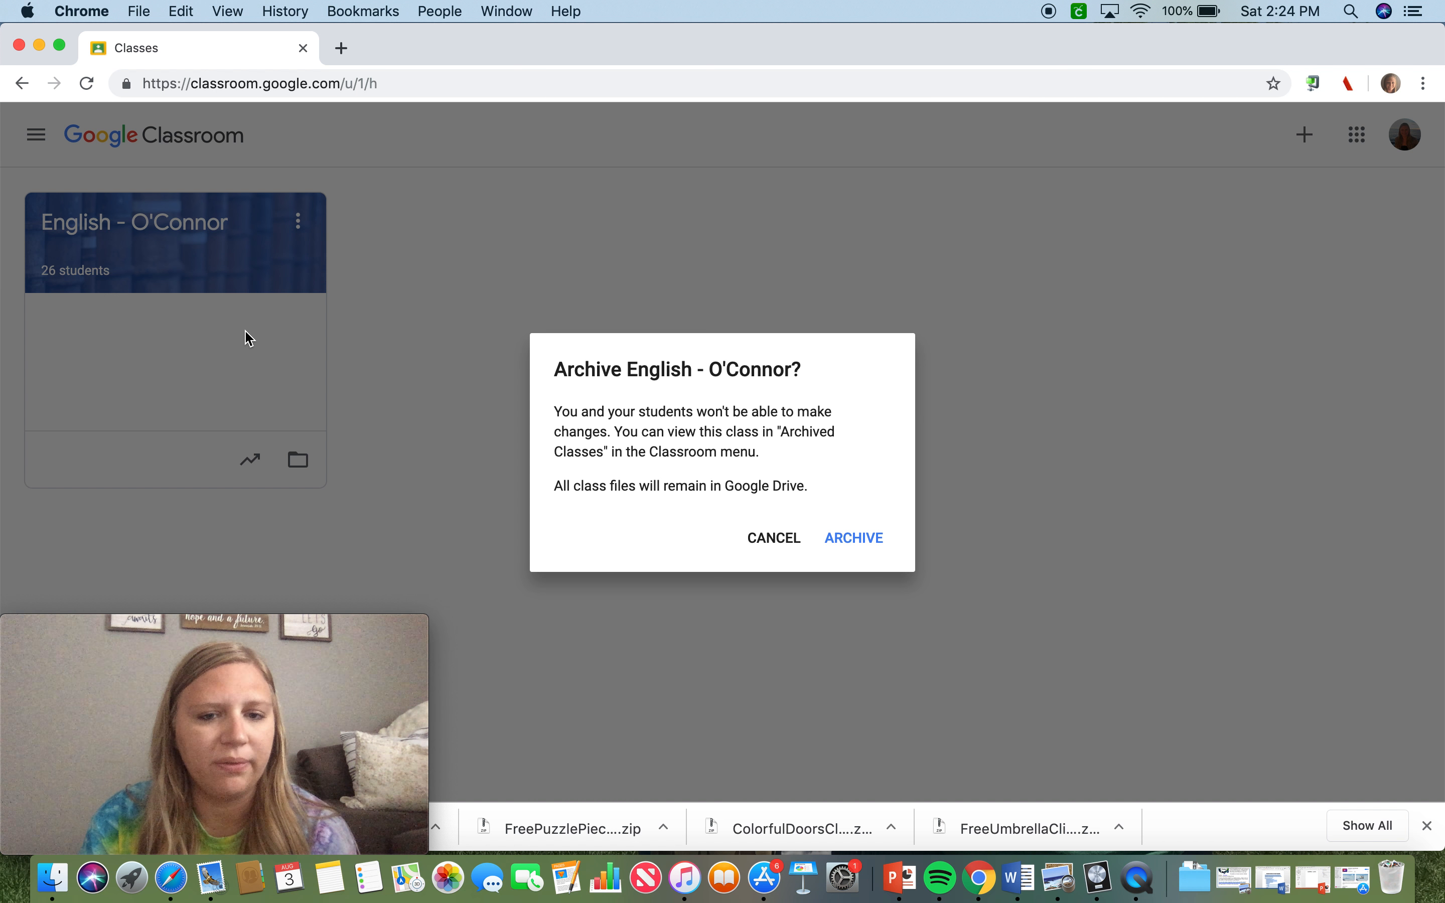
left_click(853, 540)
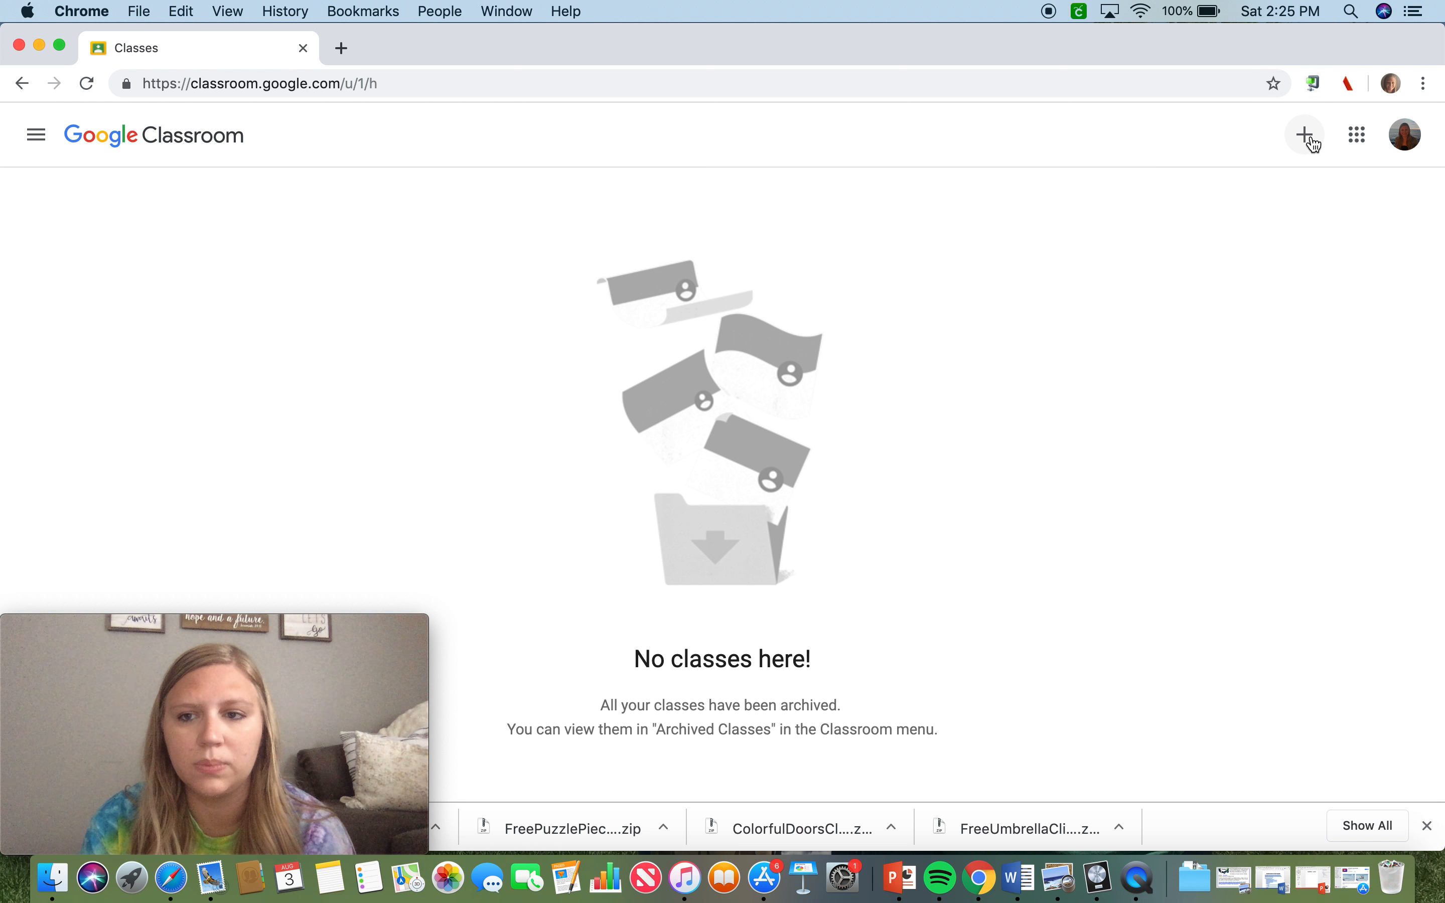
Create a new class named "English - Test", leaving the section, subject and room blank.
left_click(1313, 141)
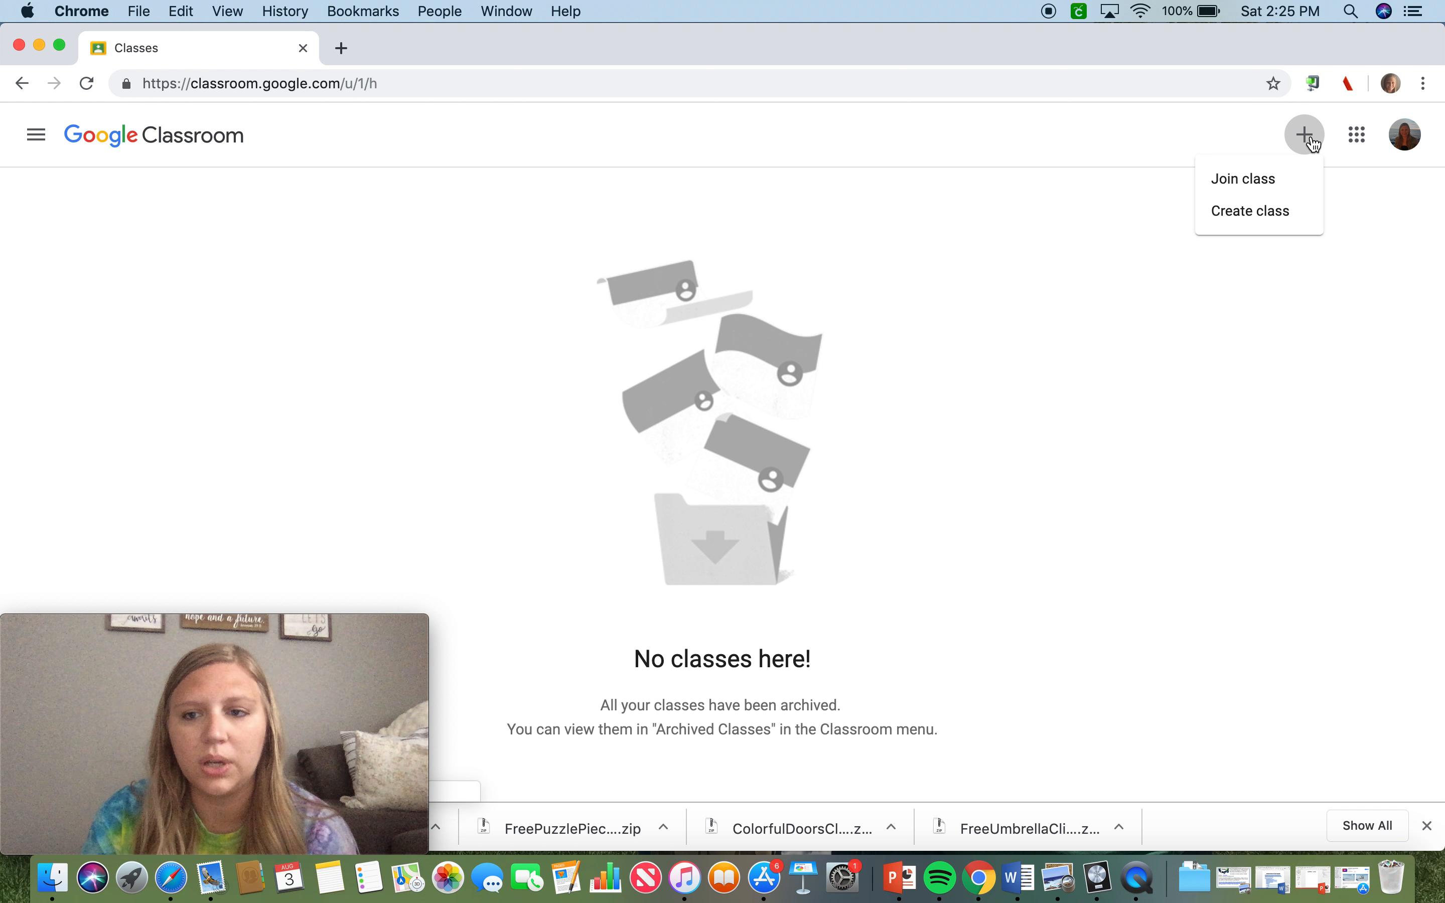
left_click(1247, 223)
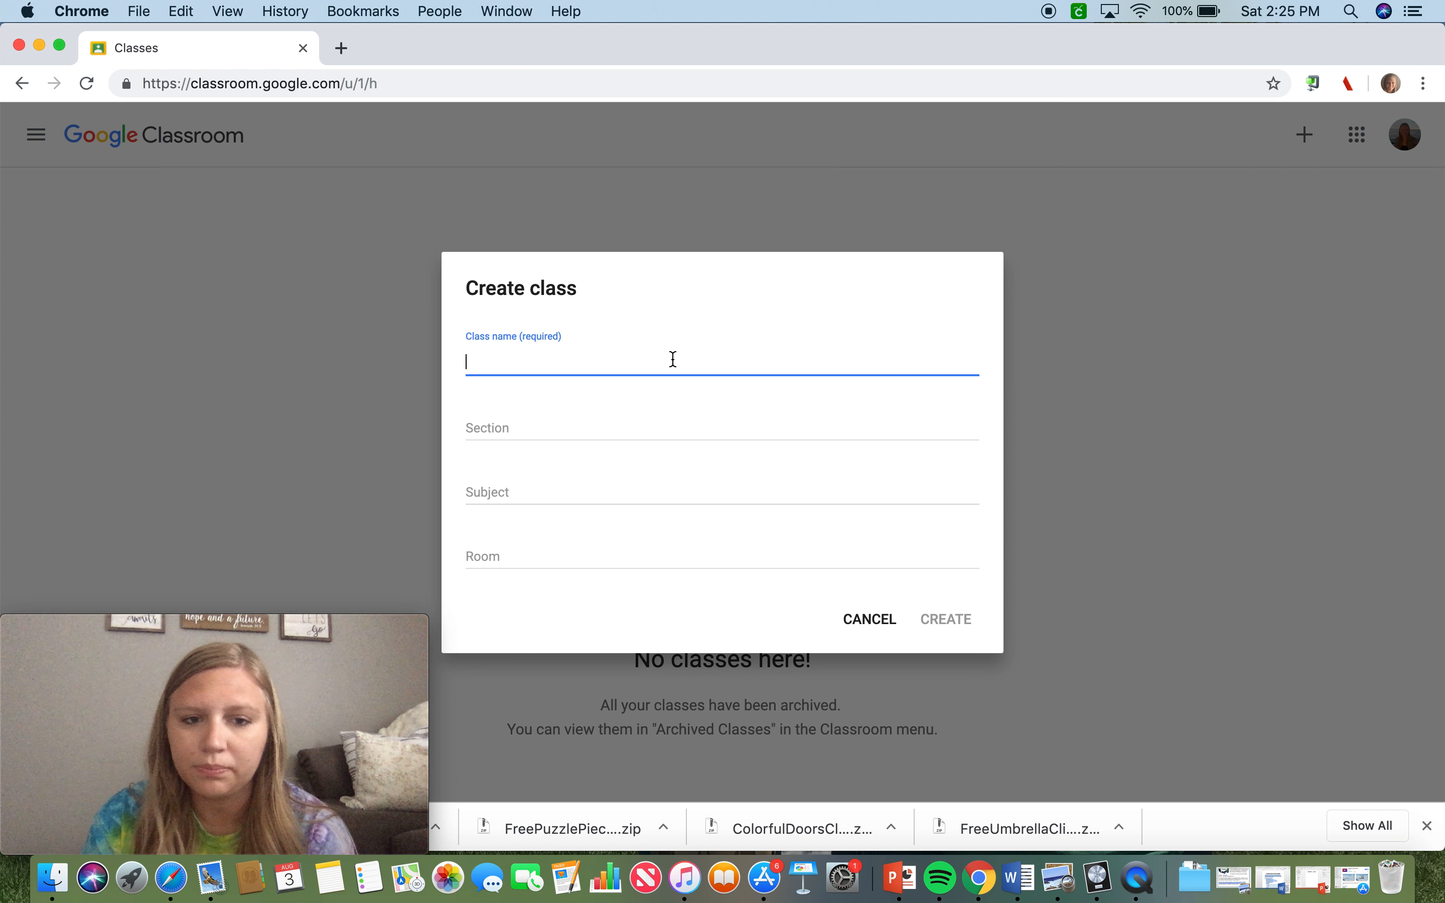
type("English ")
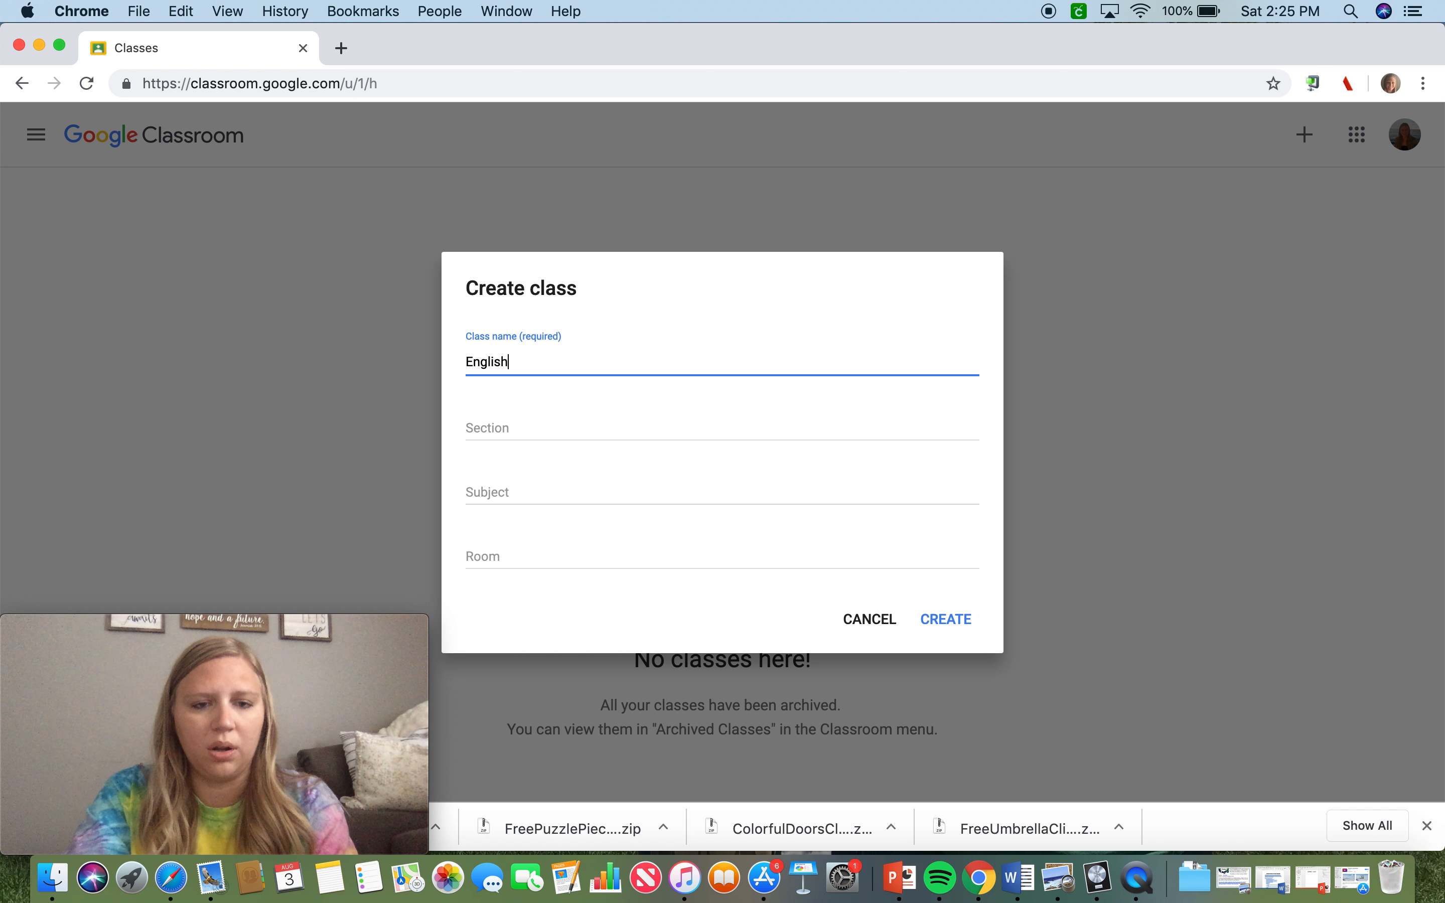
type("-")
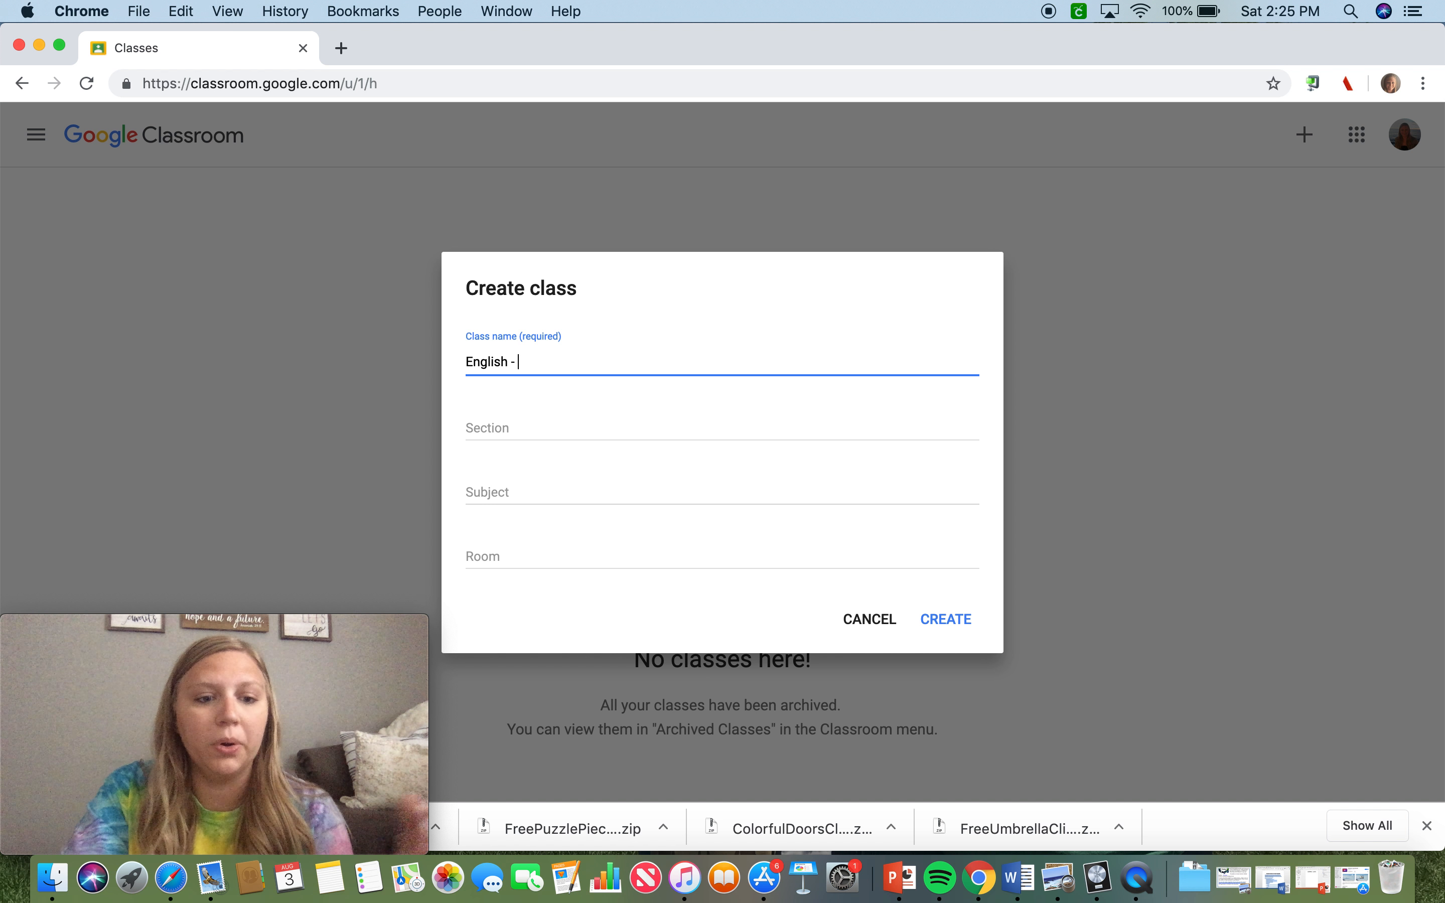
type(" Test")
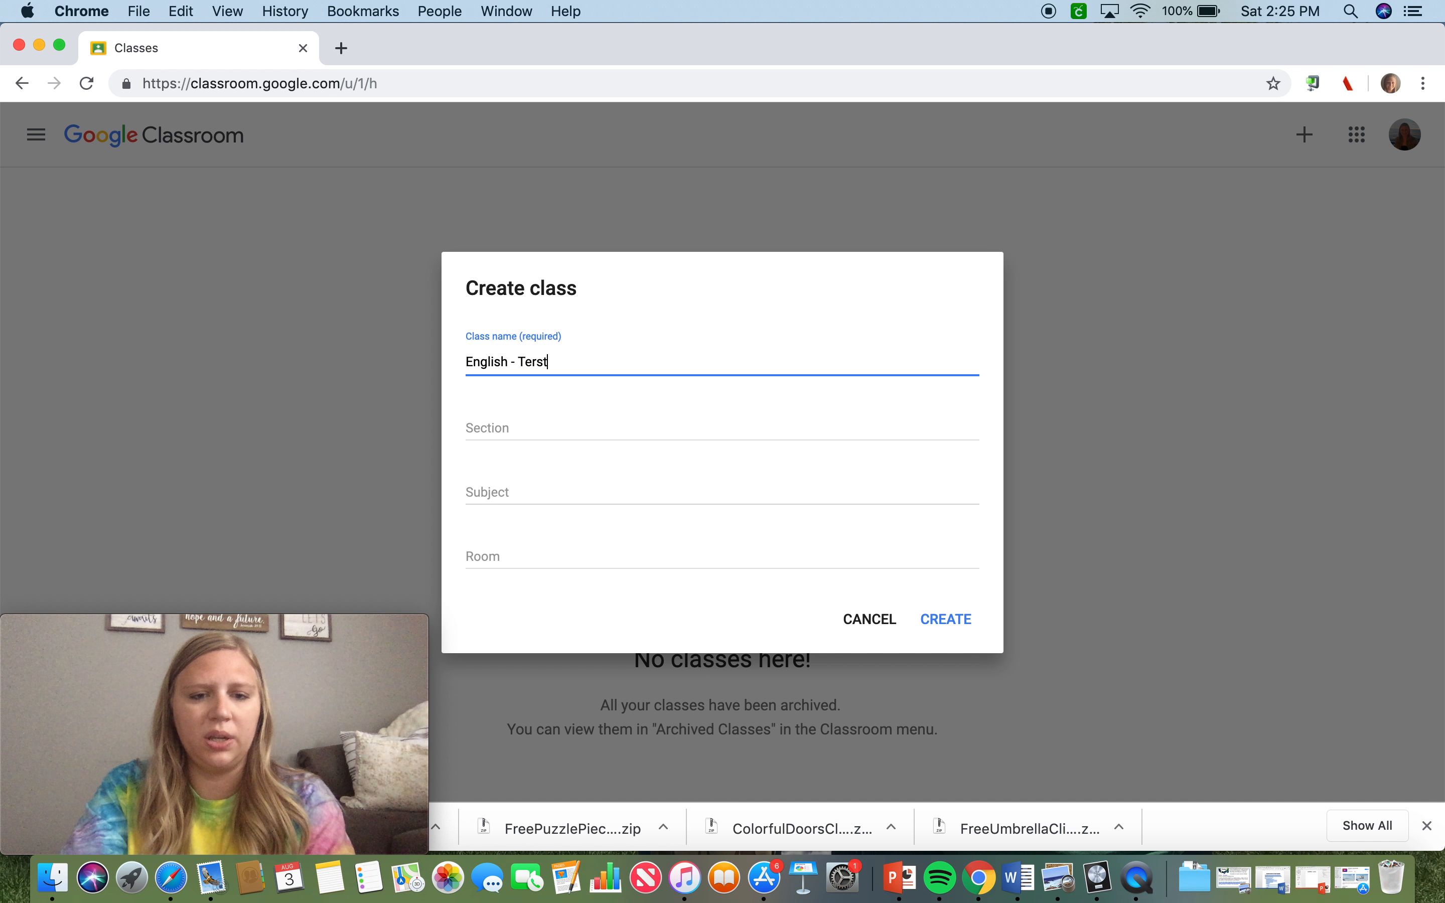
key("BackSpace")
key("BackSpace")
type("st")
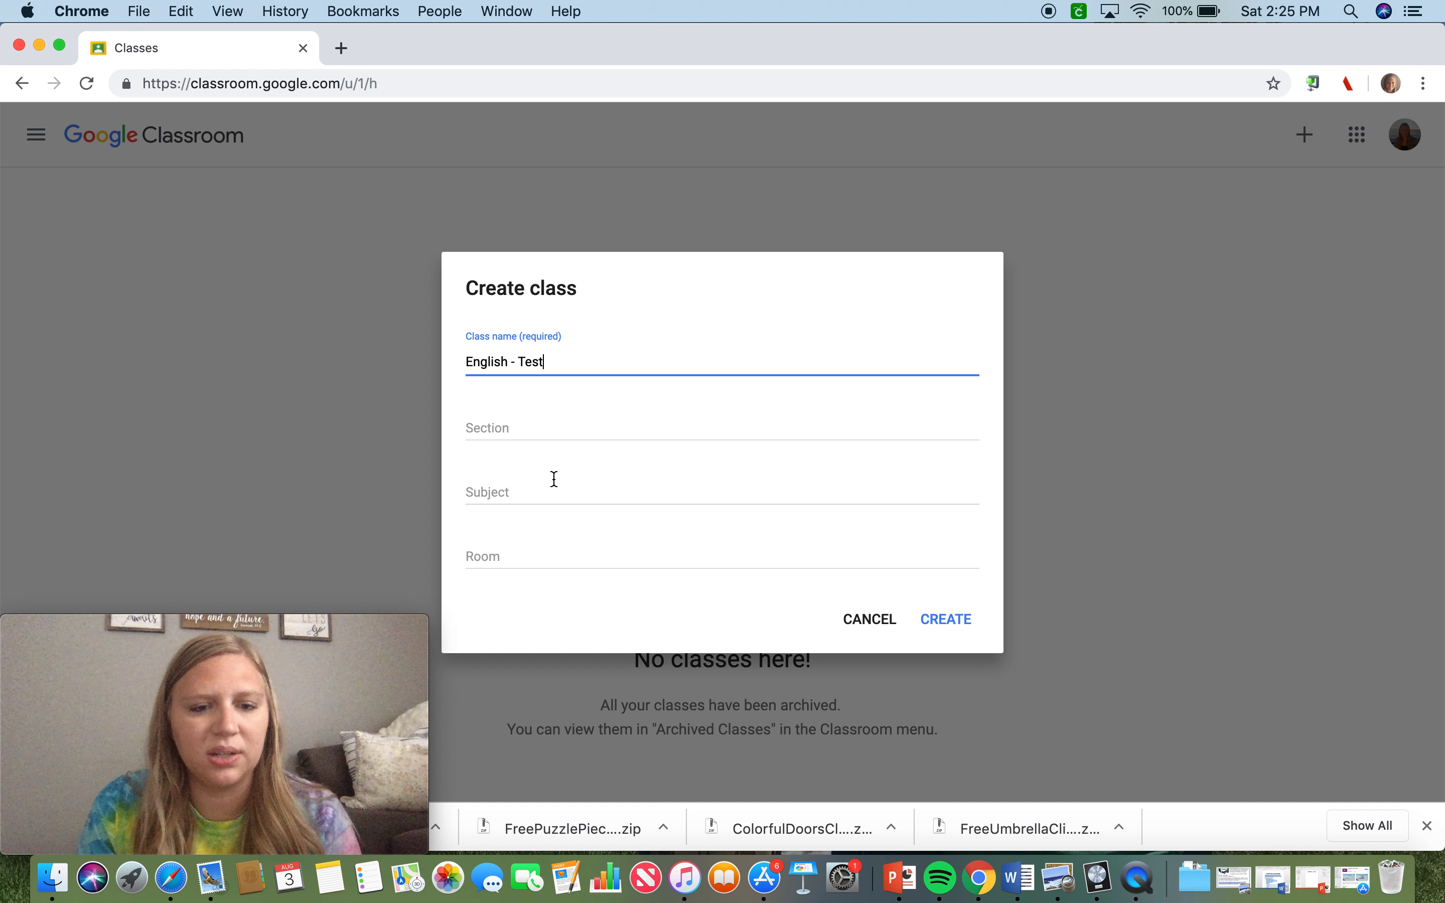
left_click(938, 618)
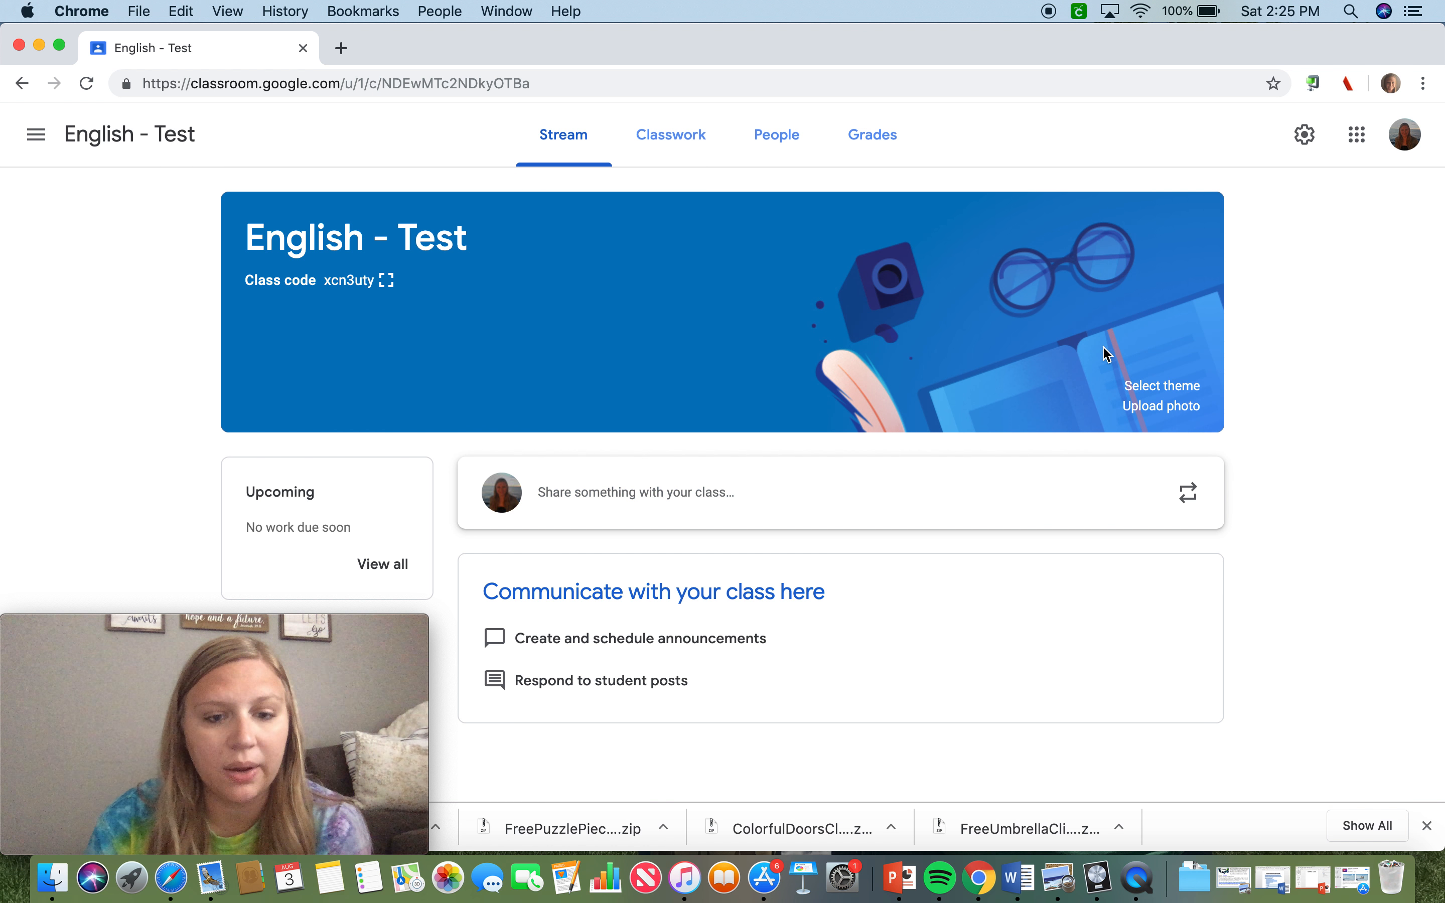
View the student invitation form on the new class's People page without inviting anyone, and return to the Stream.
left_click(772, 148)
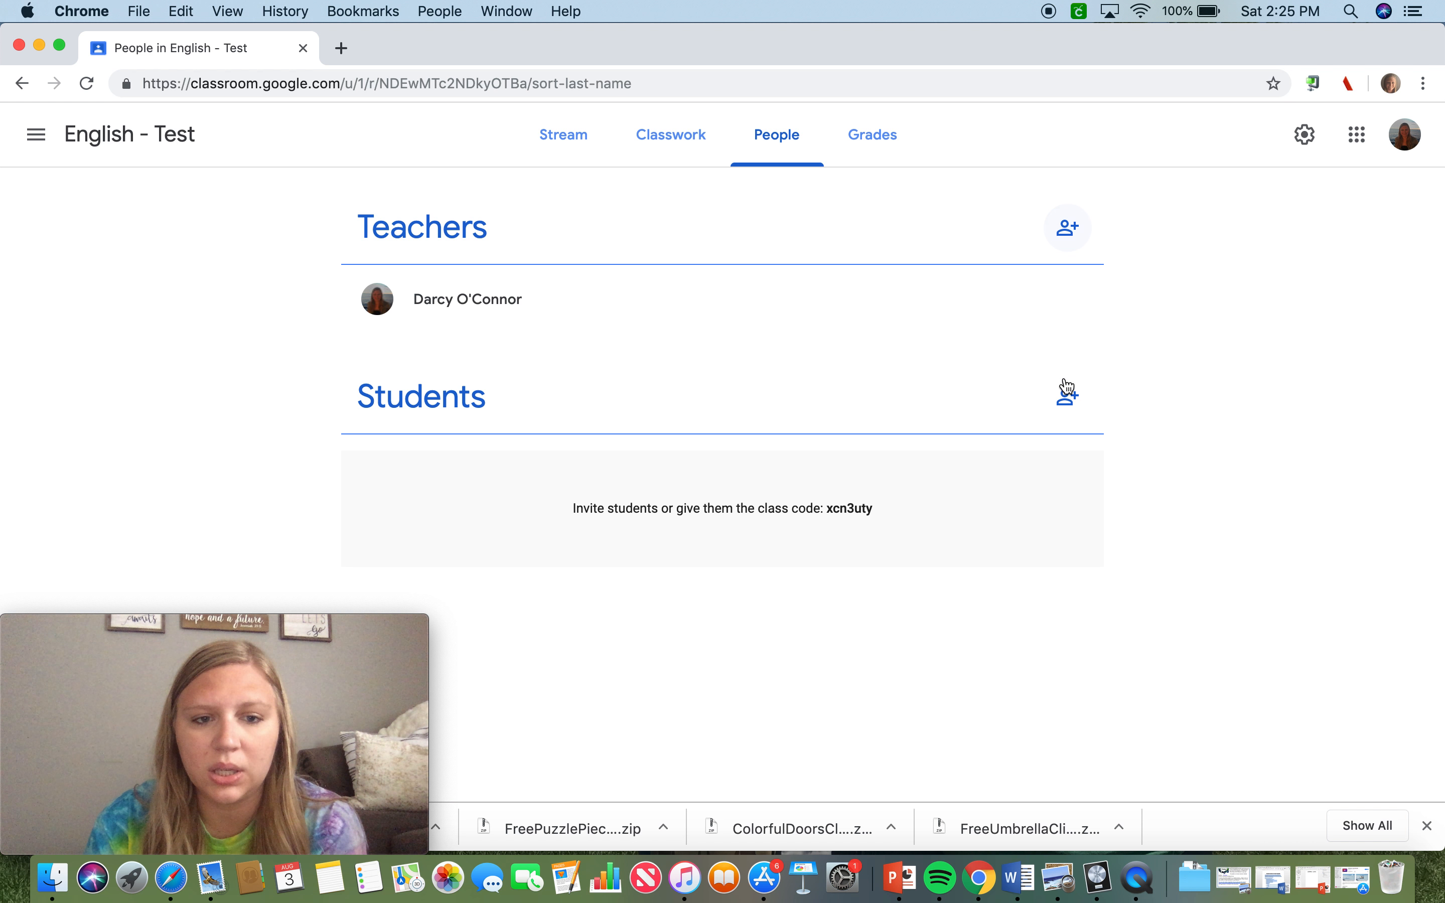
left_click(1071, 402)
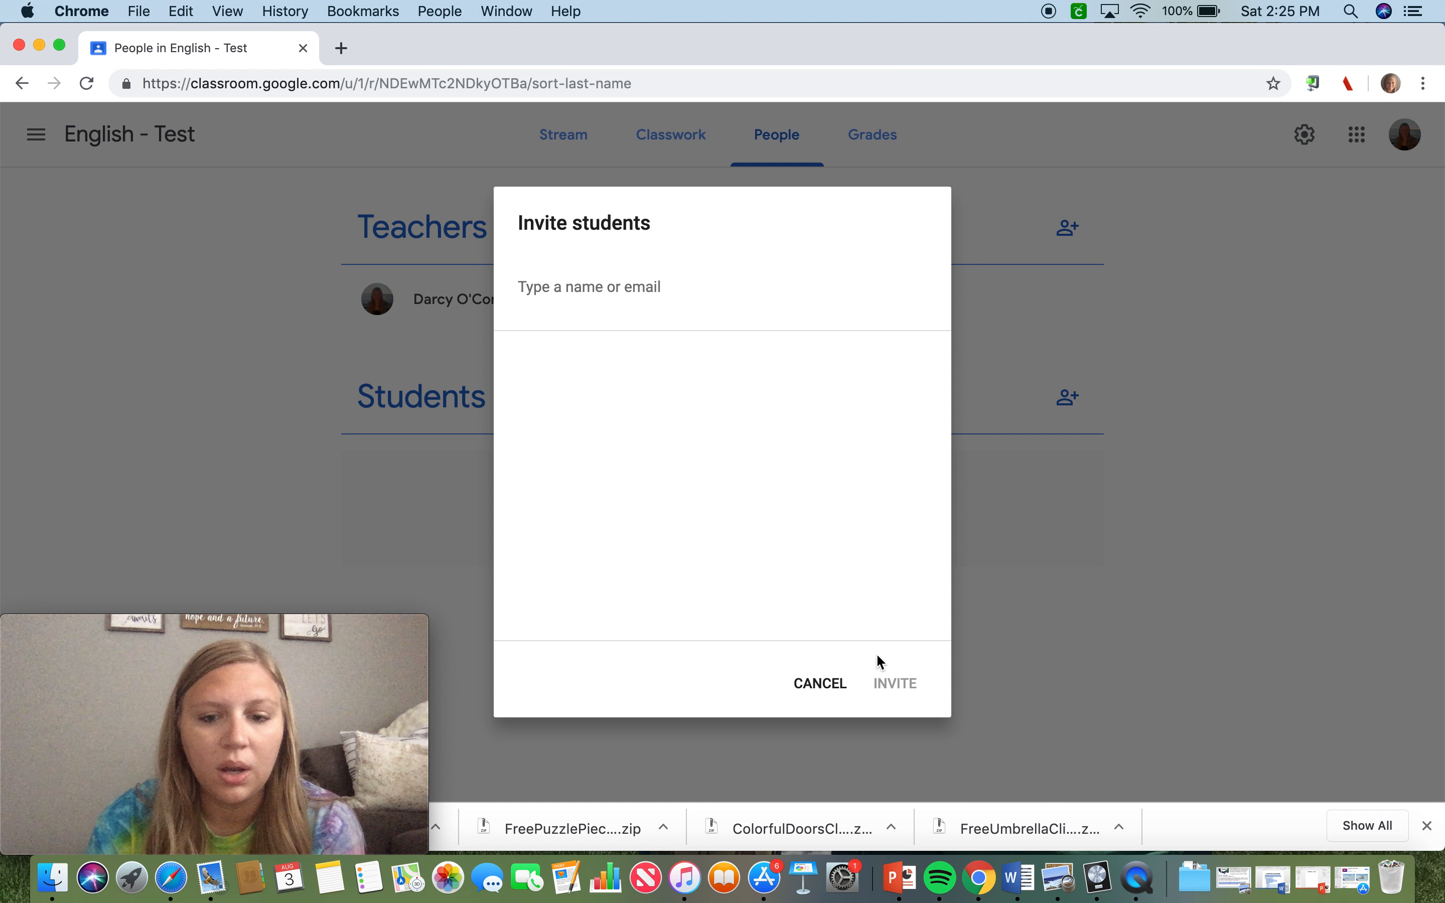
left_click(818, 686)
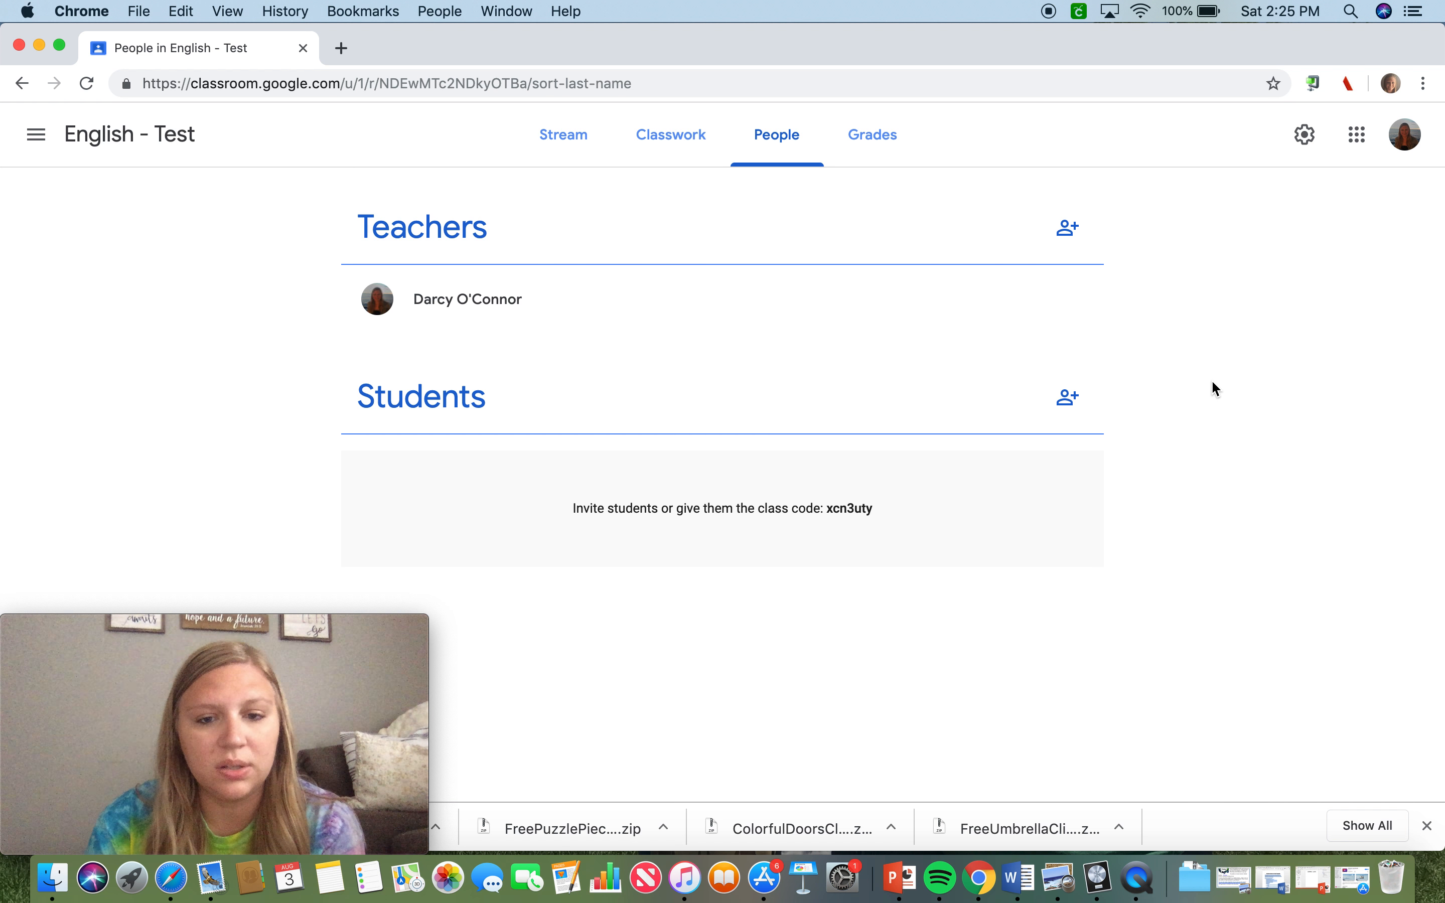
left_click(574, 136)
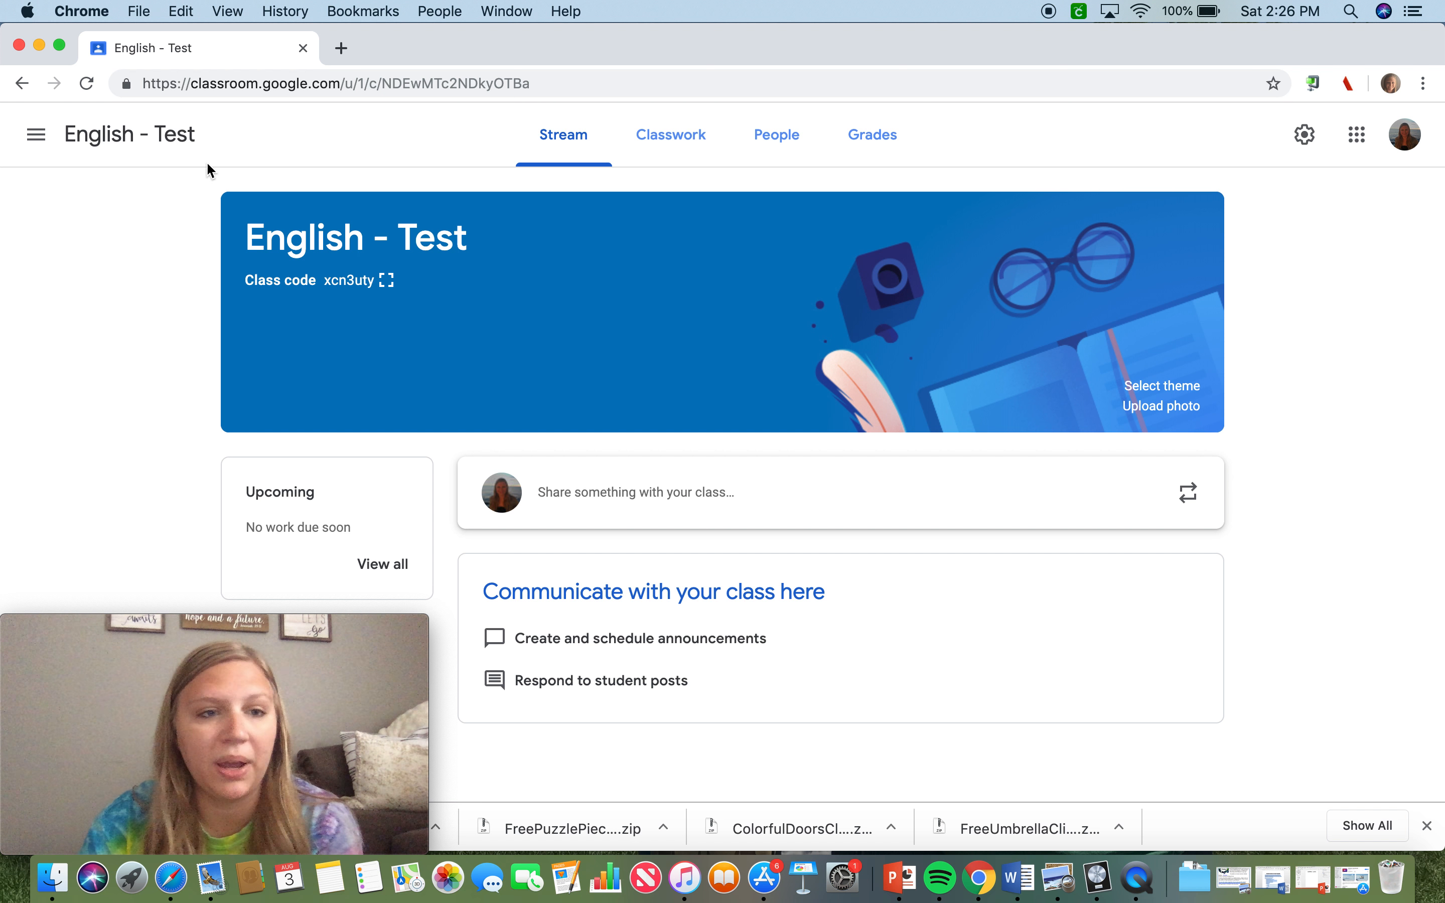
Return to the class list and view the form for joining a class by code, closing it without joining.
left_click(35, 134)
left_click(78, 150)
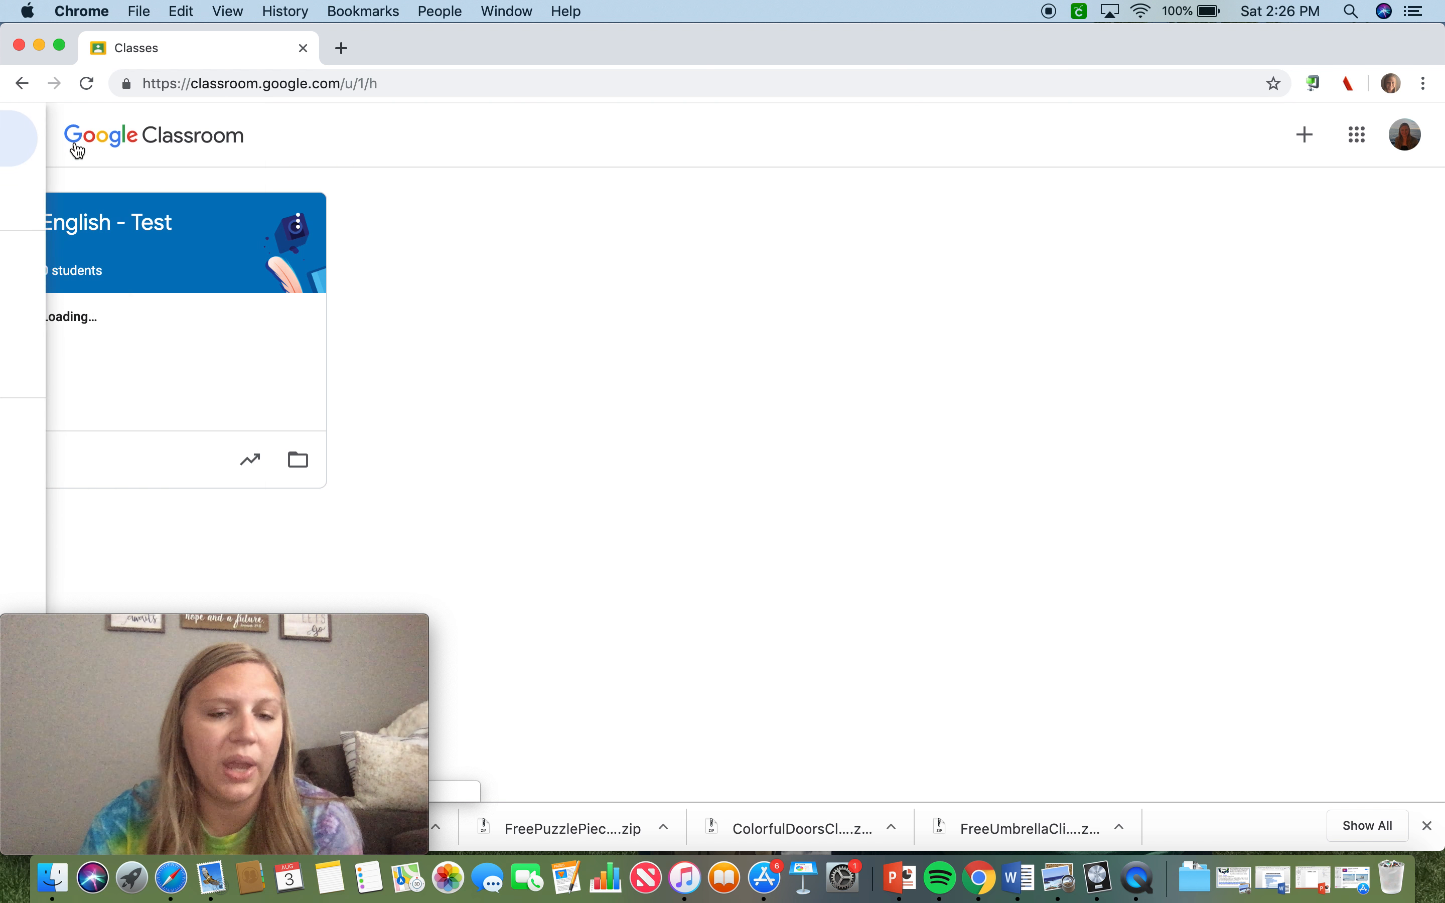
left_click(1311, 144)
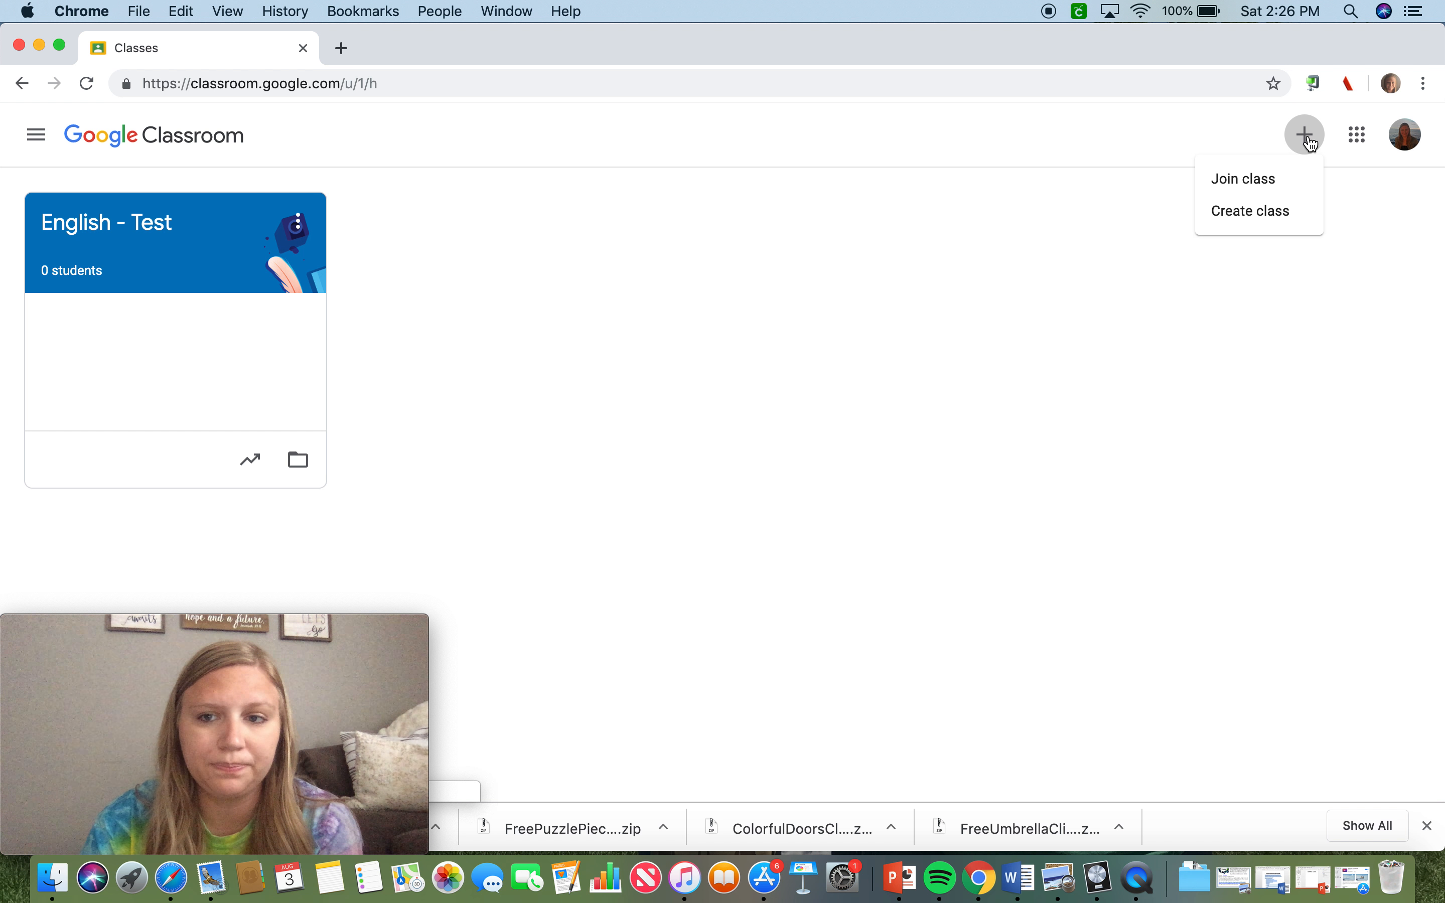
left_click(1257, 181)
left_click(1234, 208)
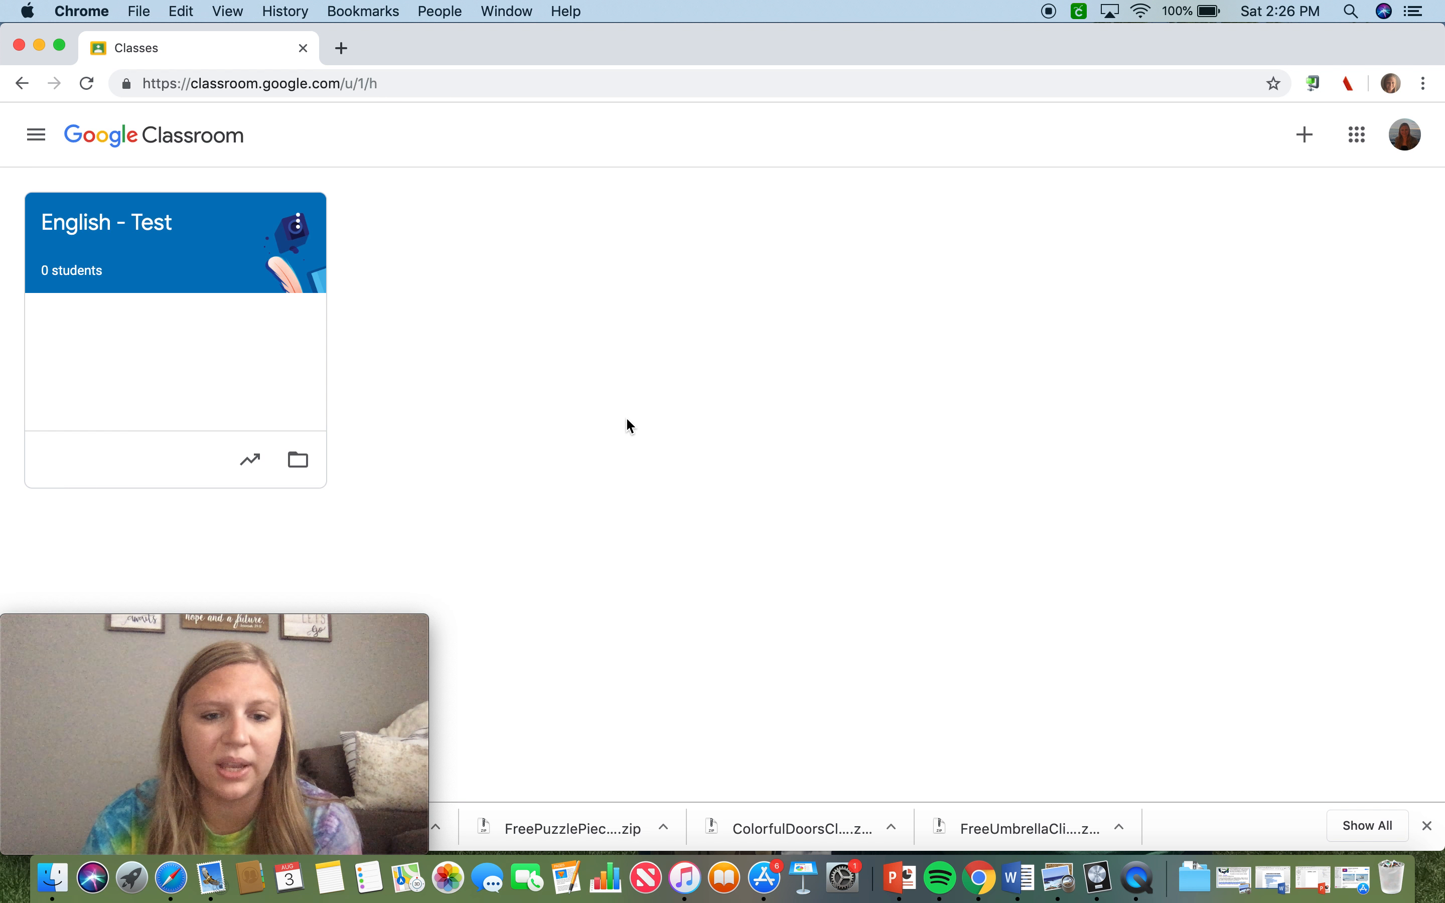
left_click(1304, 130)
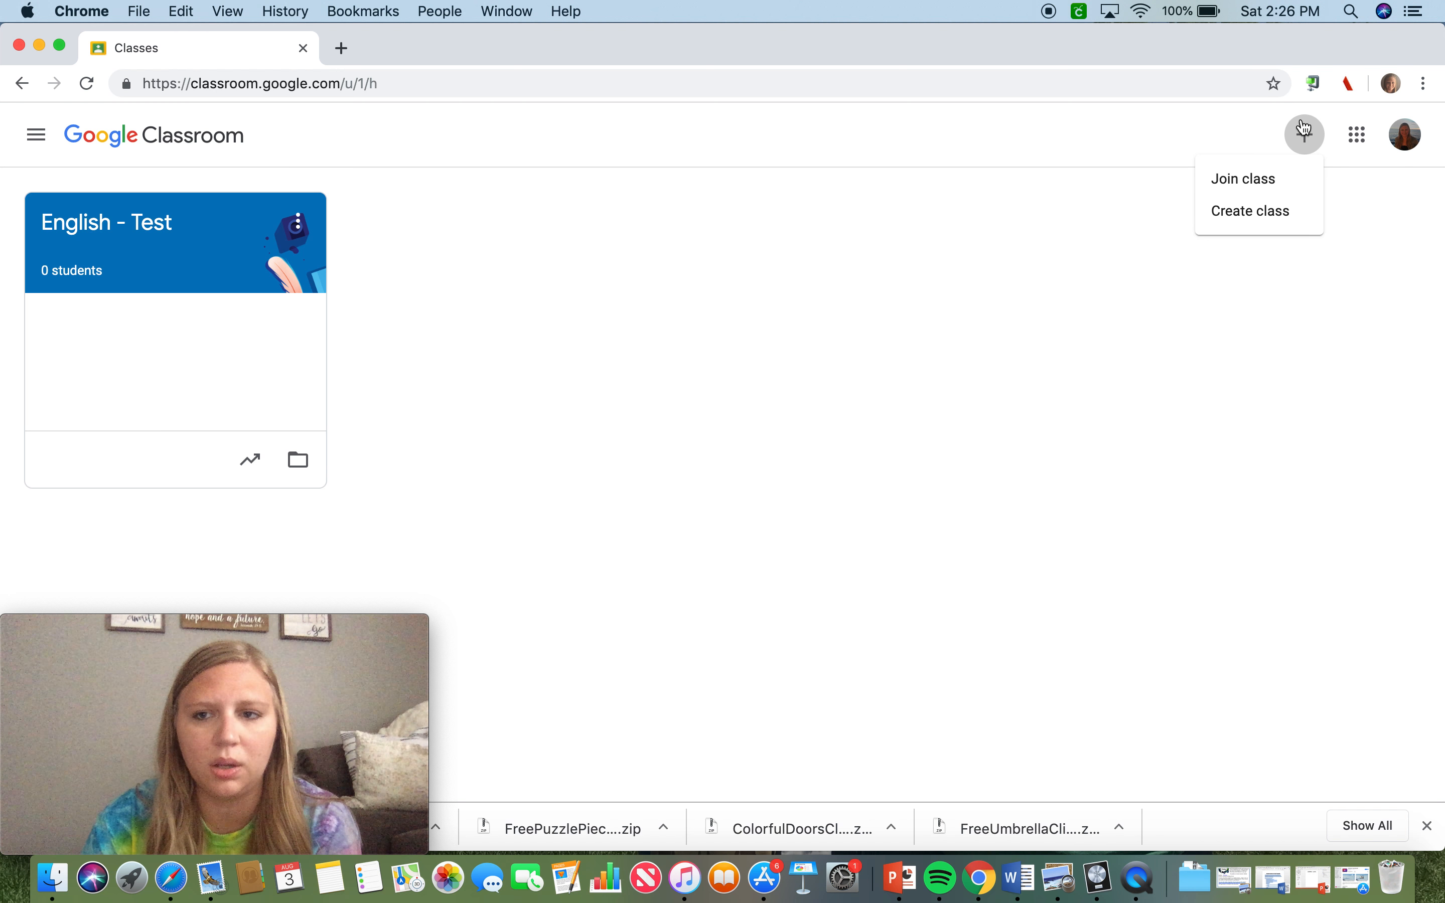
left_click(1283, 176)
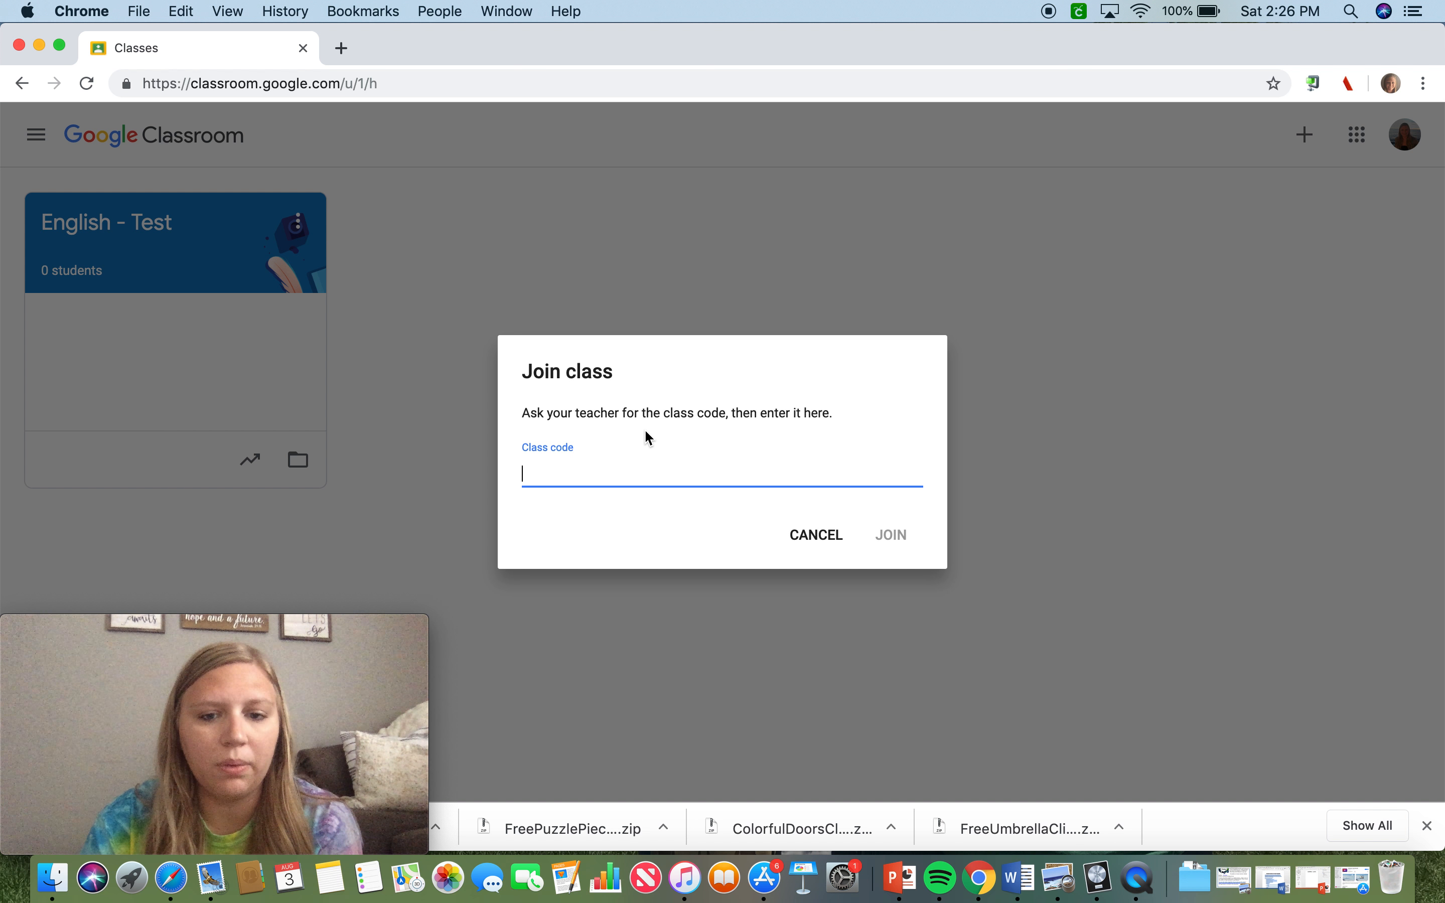
left_click(823, 542)
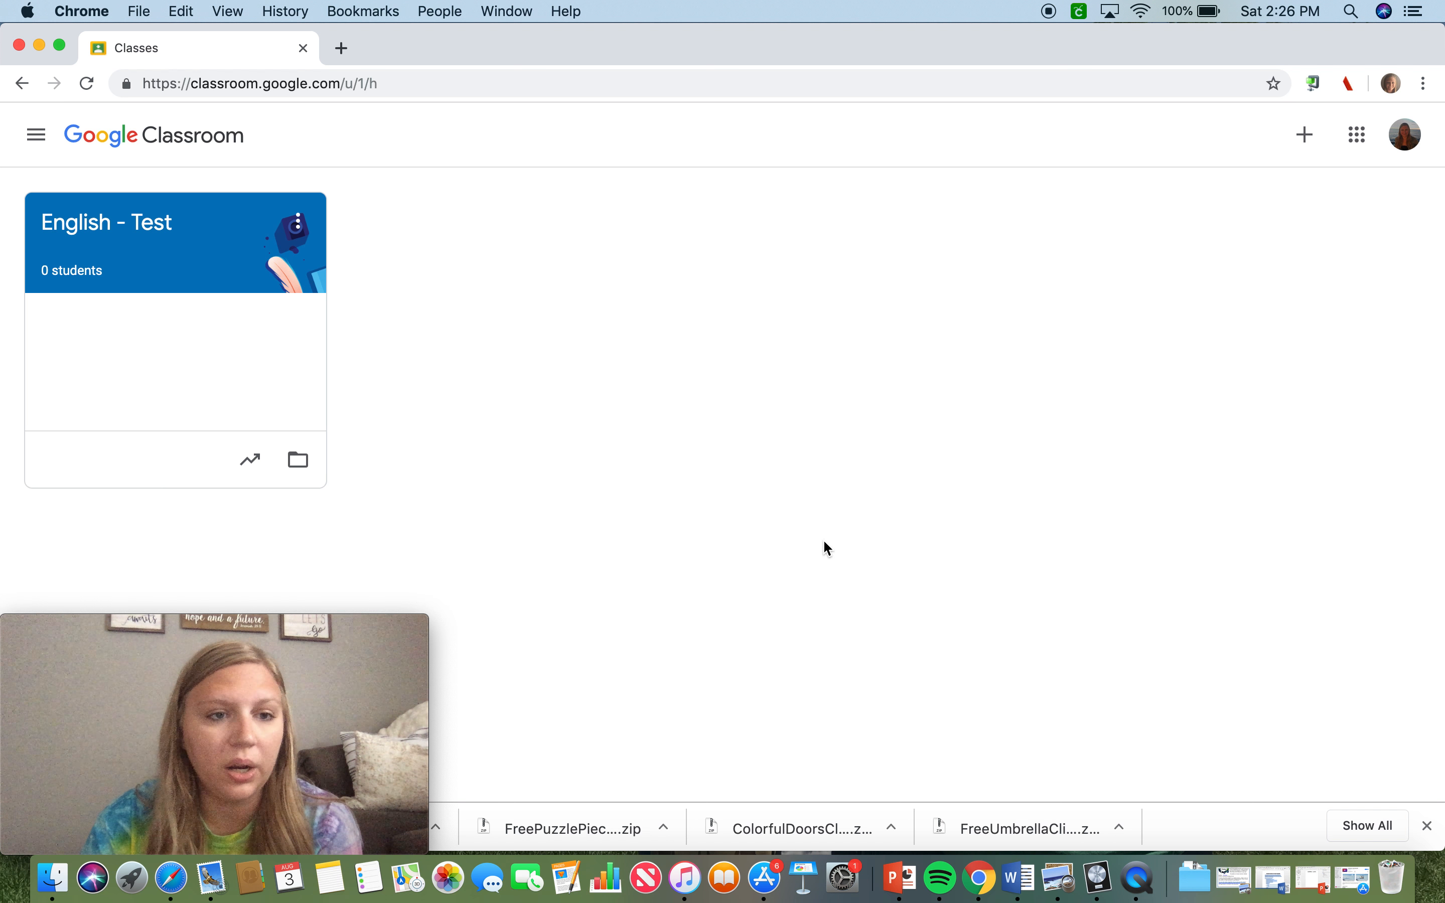
Open the English - Test class and look through its People and Grades pages, ending on the Stream.
left_click(140, 236)
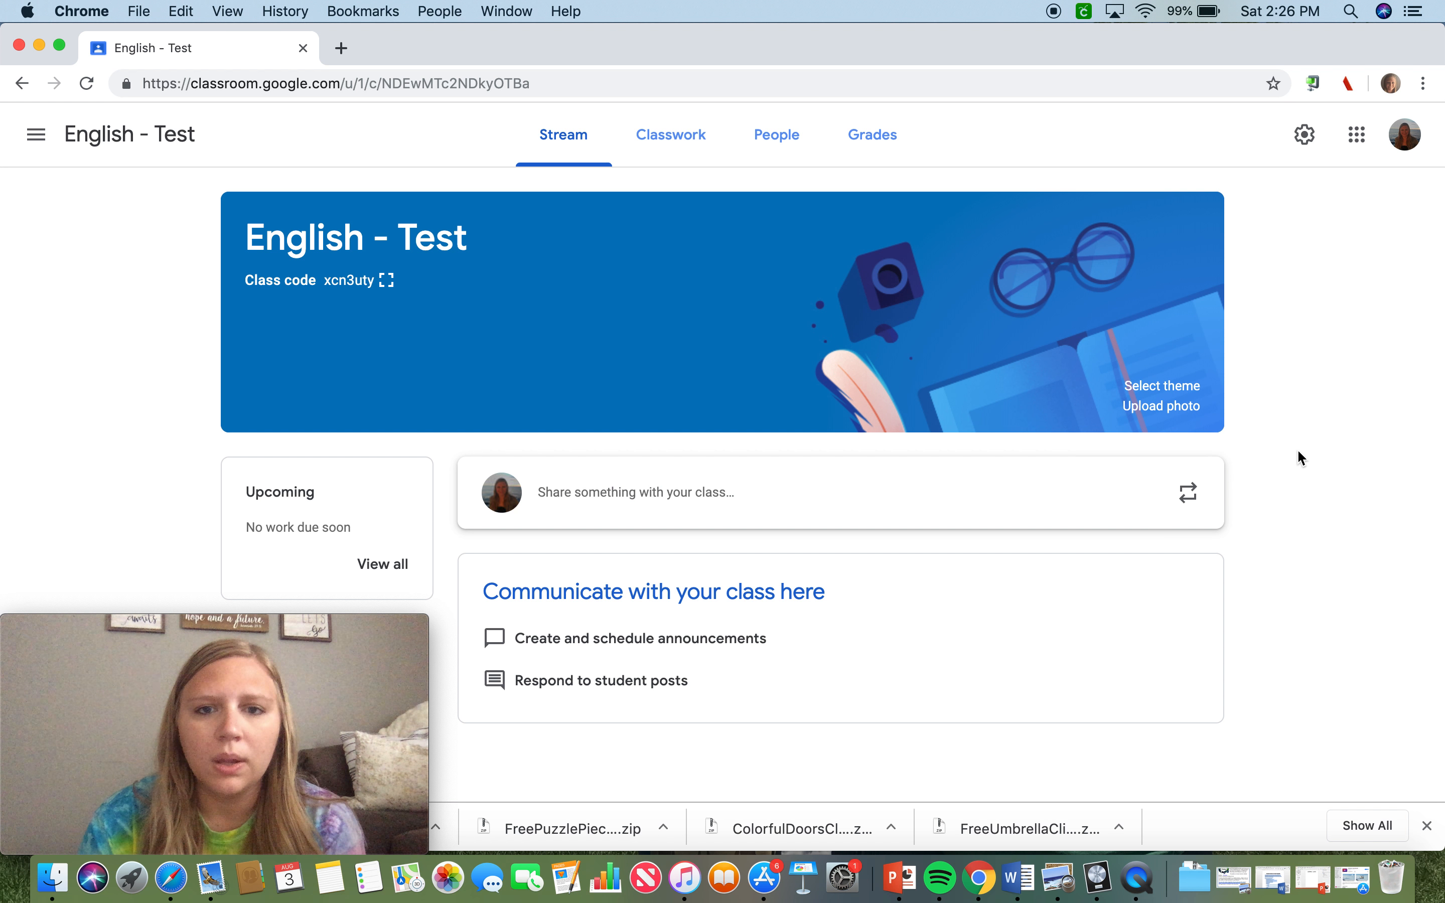
left_click(778, 146)
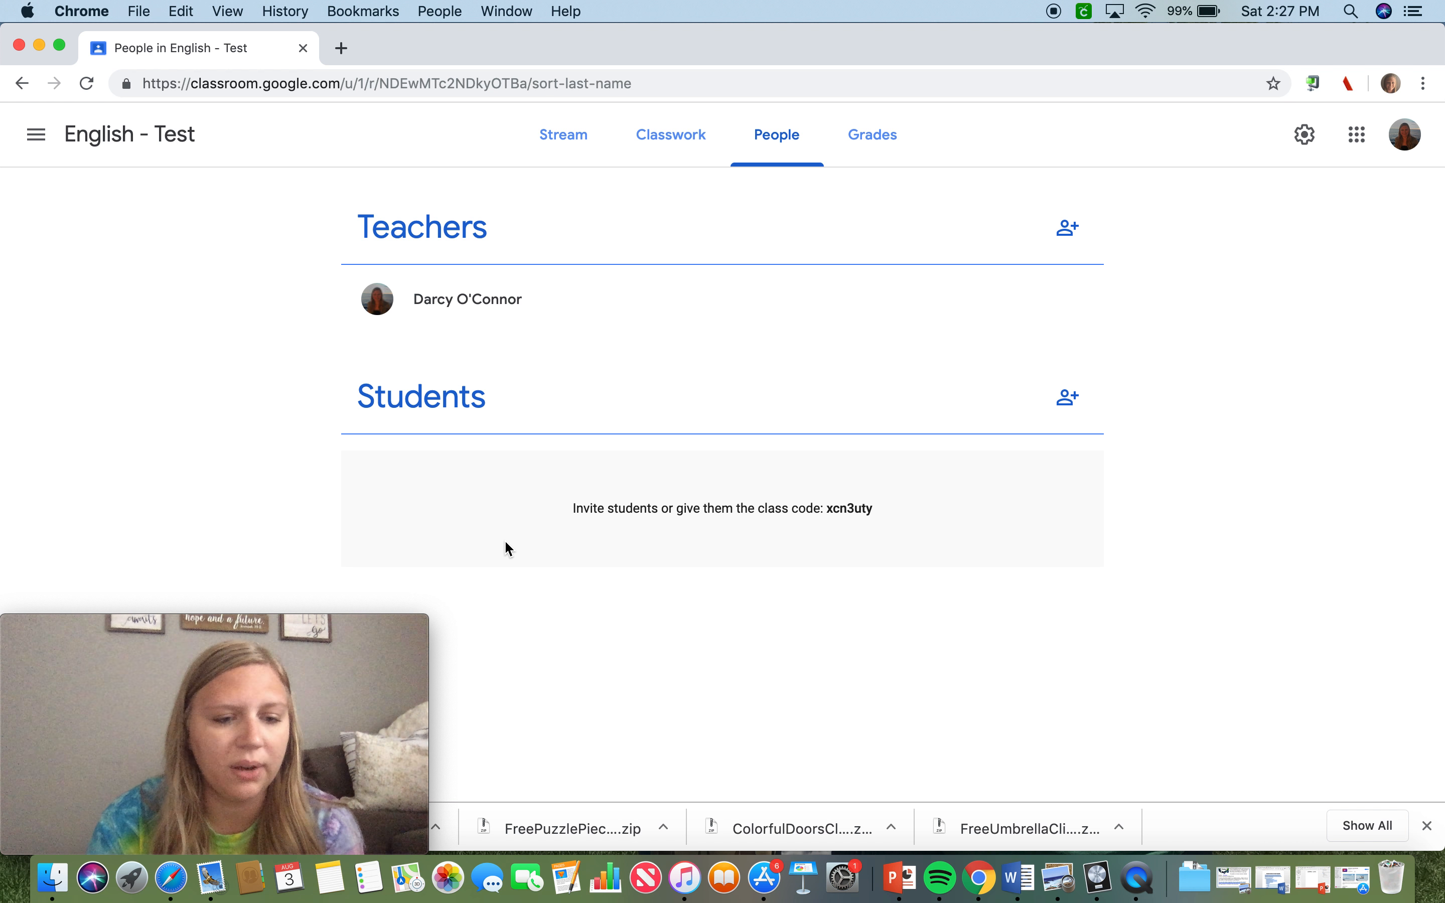
left_click(878, 151)
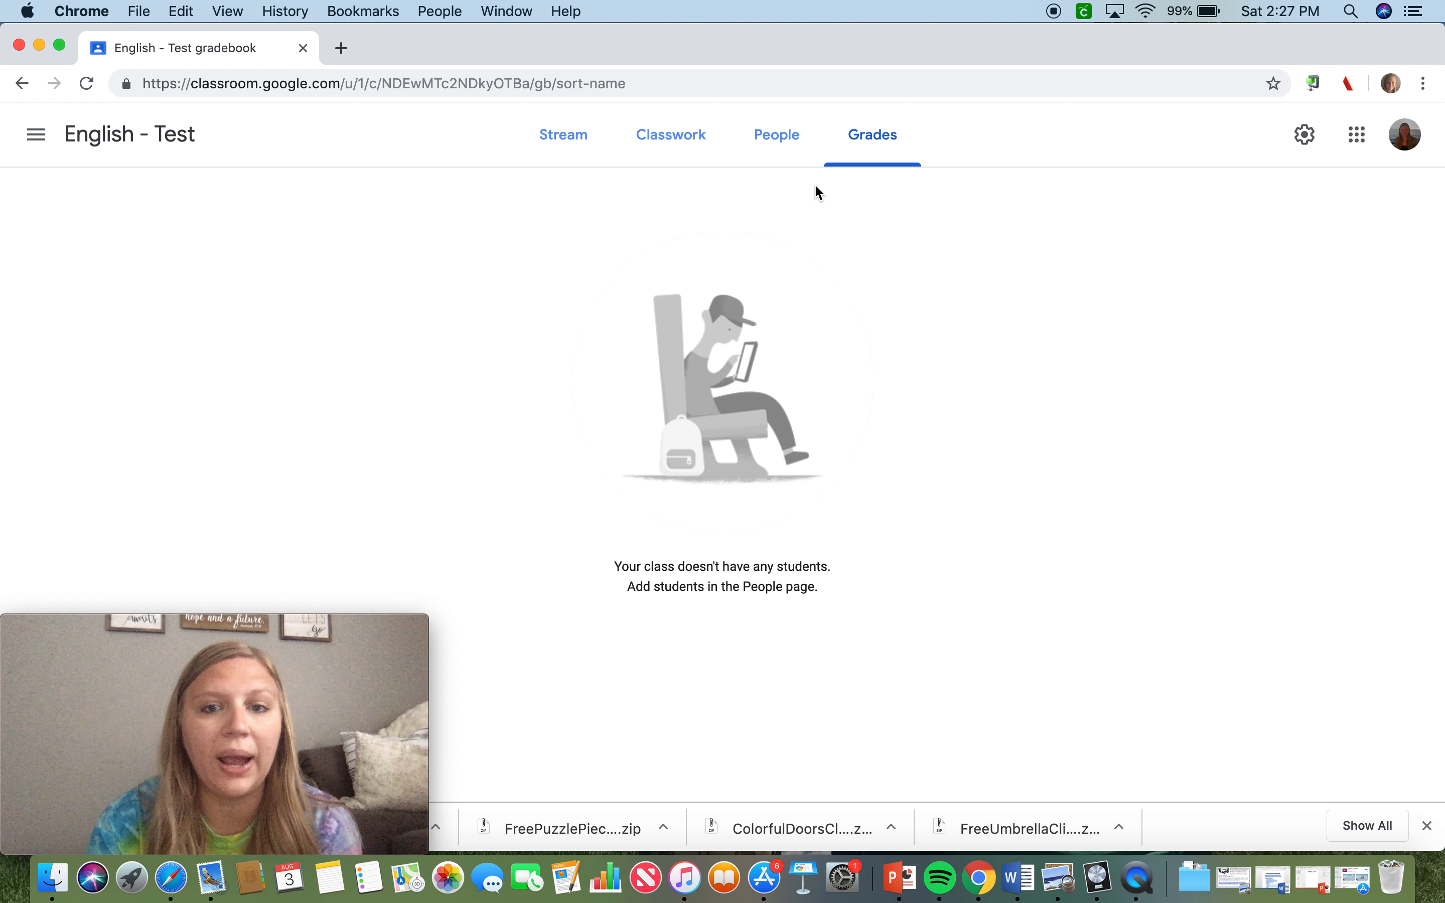
left_click(761, 135)
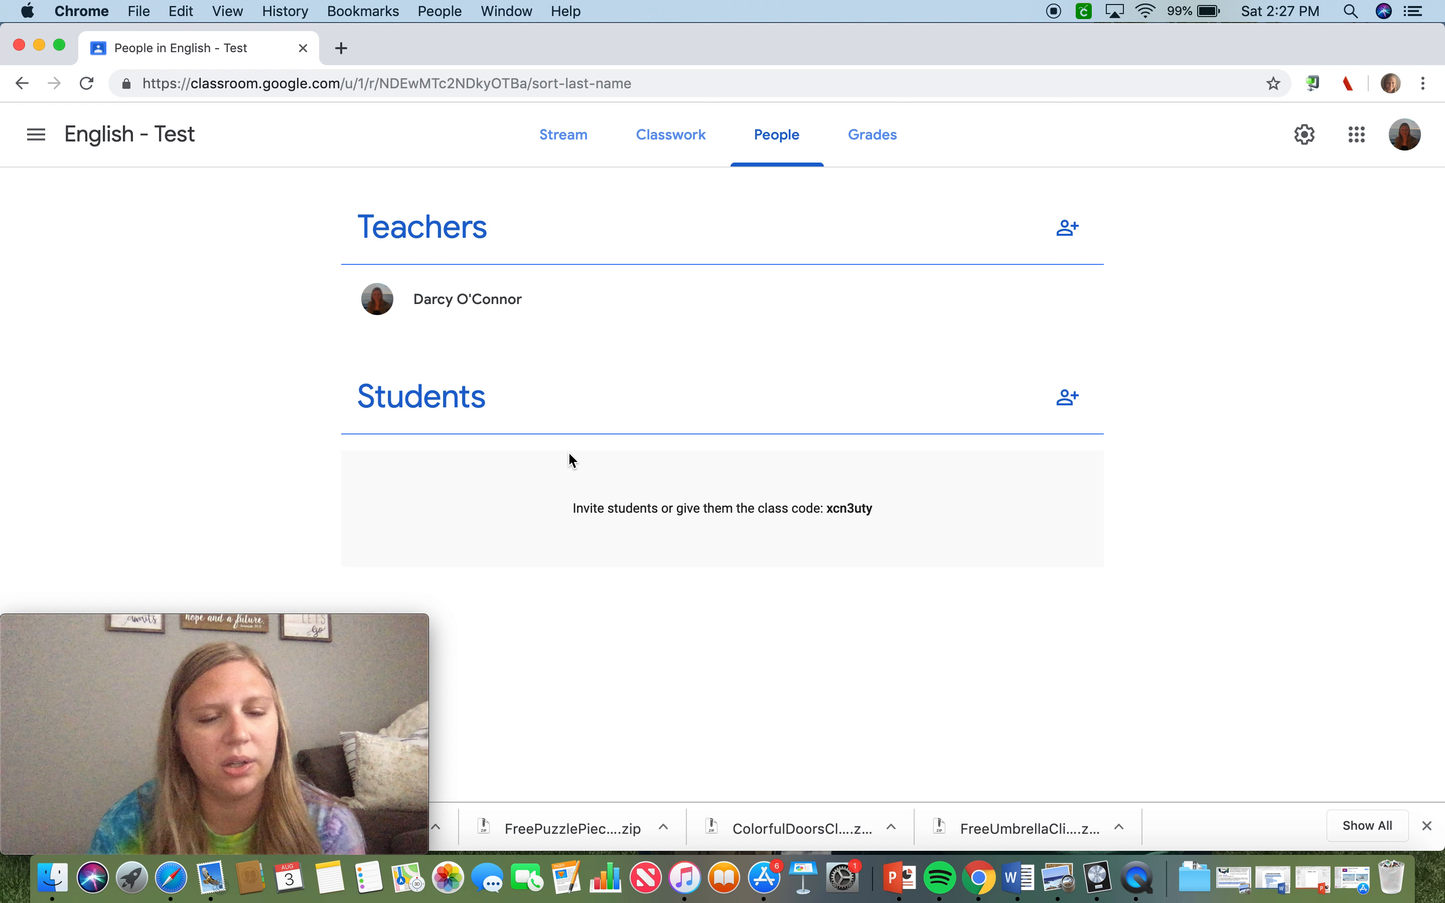
left_click(570, 156)
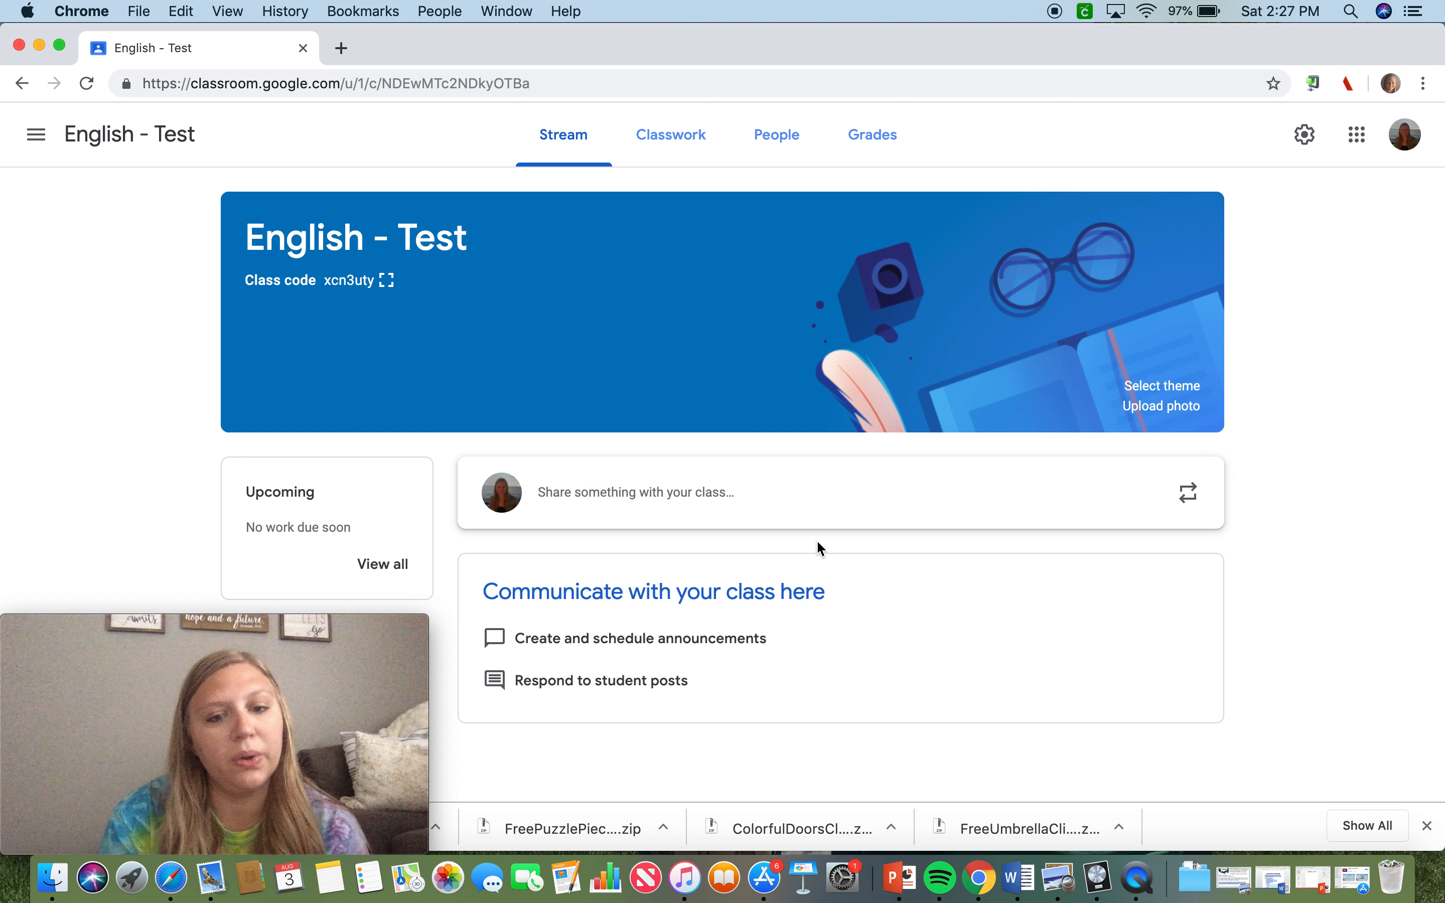
Open a new Stream announcement and examine its class and student audience options.
left_click(696, 499)
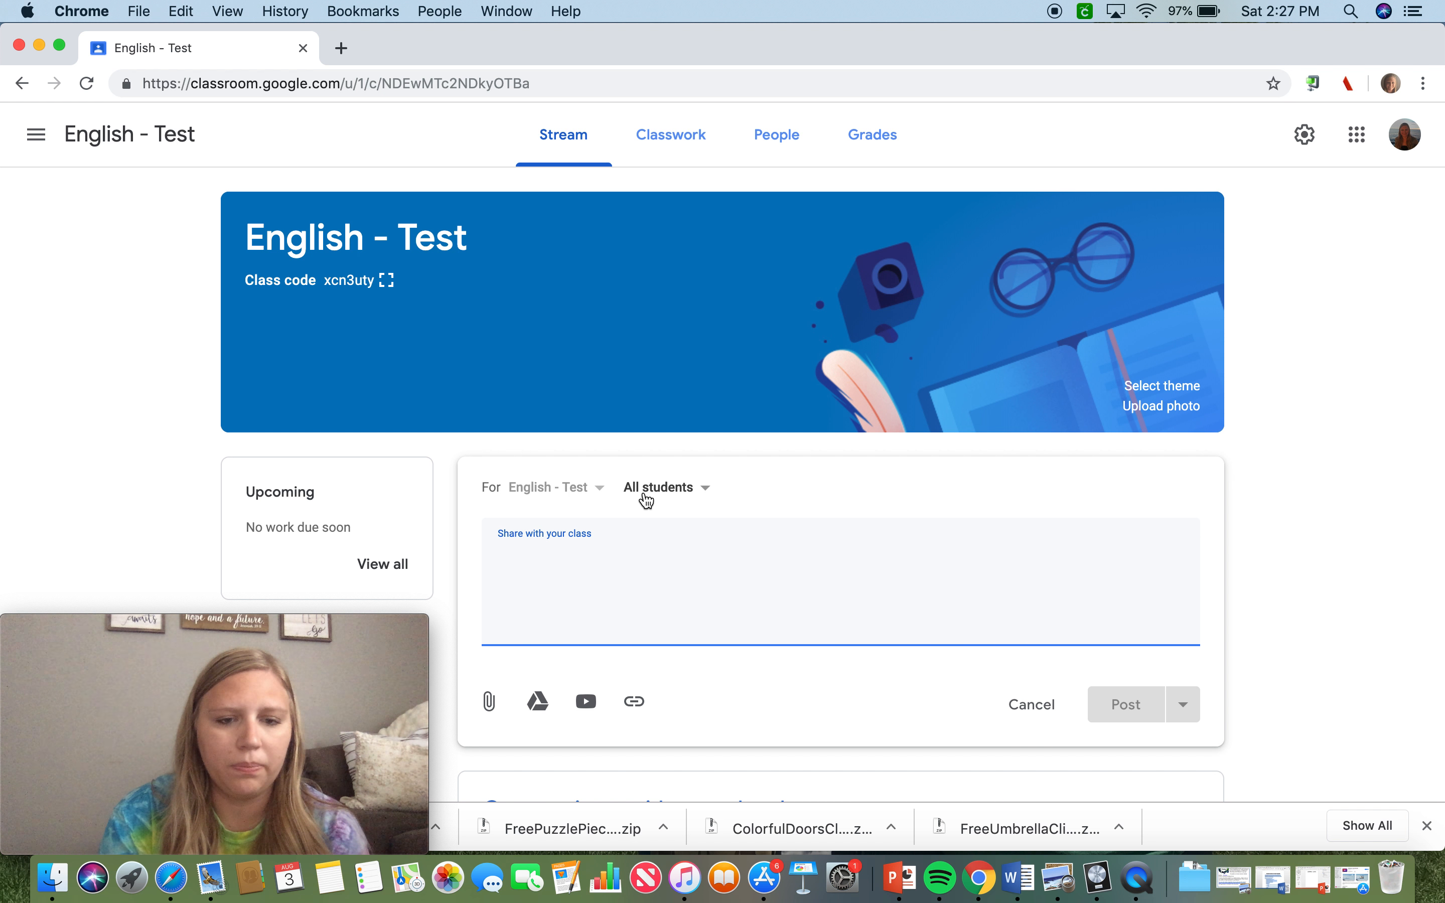
left_click(597, 490)
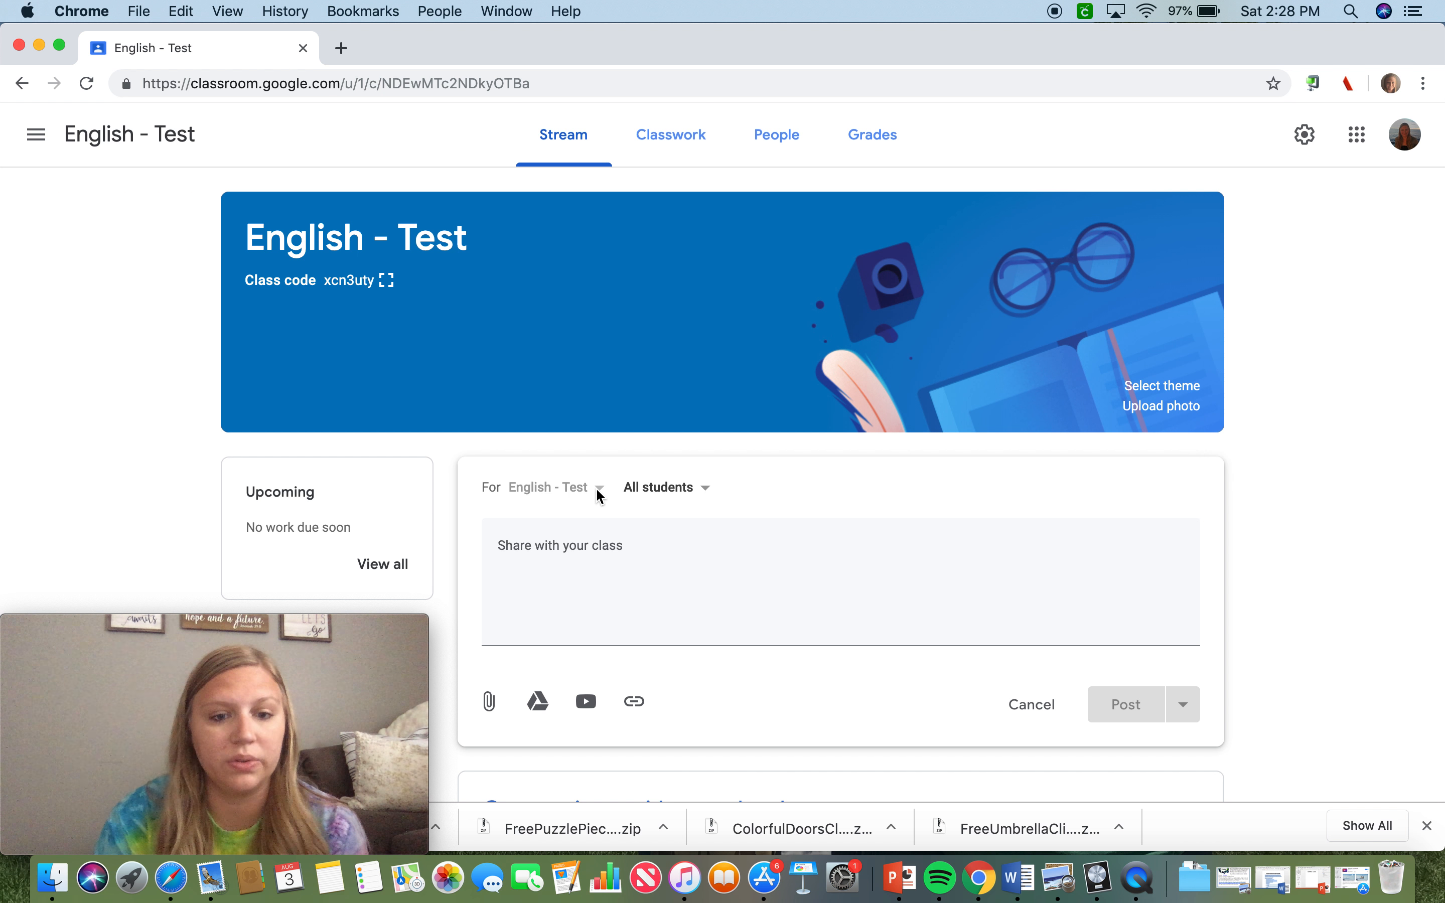
left_click(674, 489)
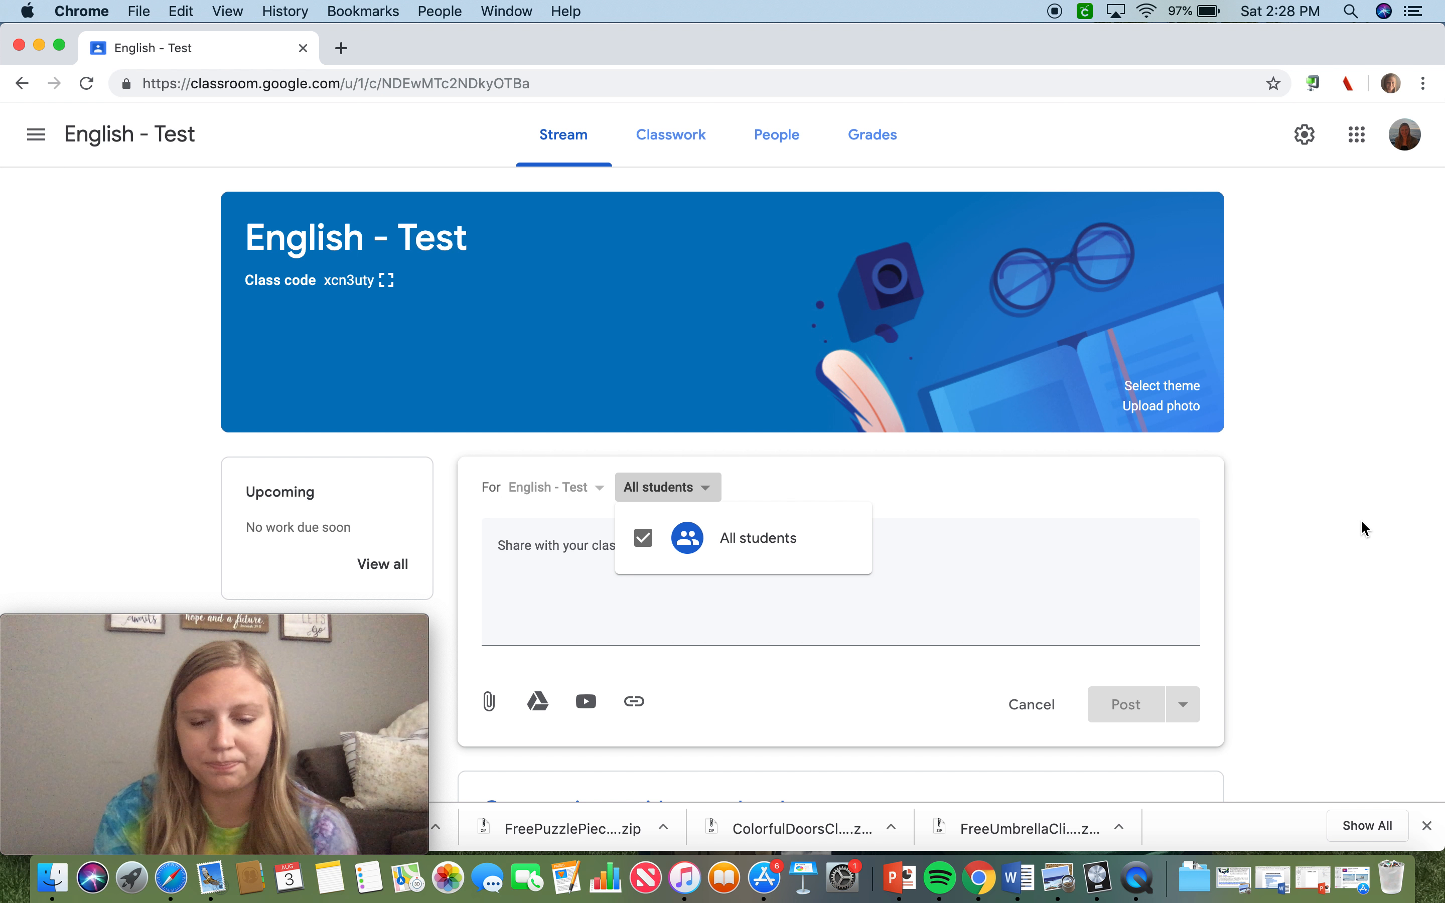
left_click(790, 483)
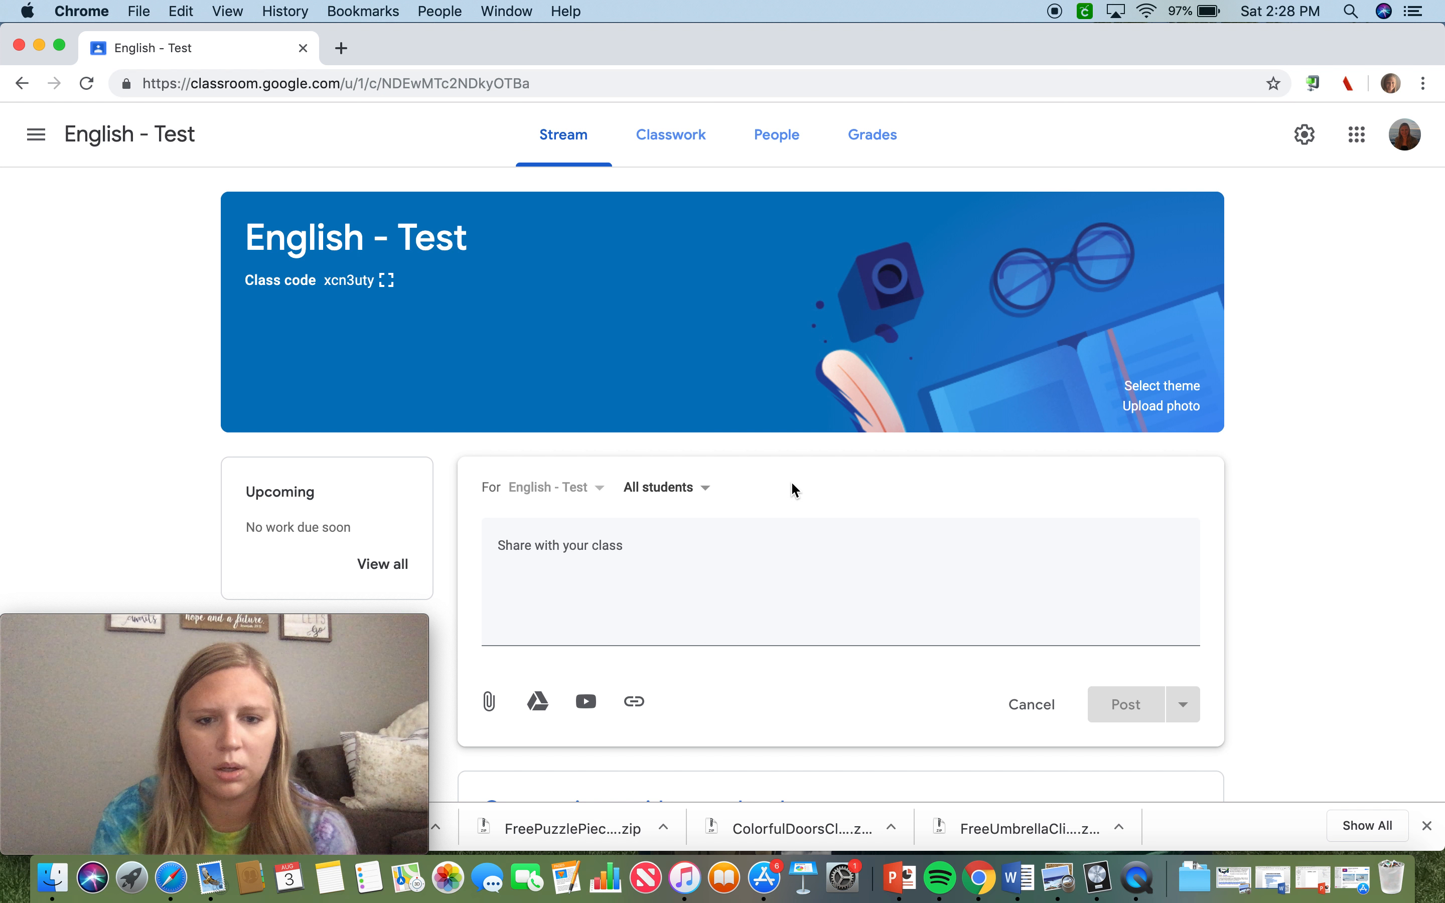
Start a new assignment on the class's Classwork page.
left_click(678, 159)
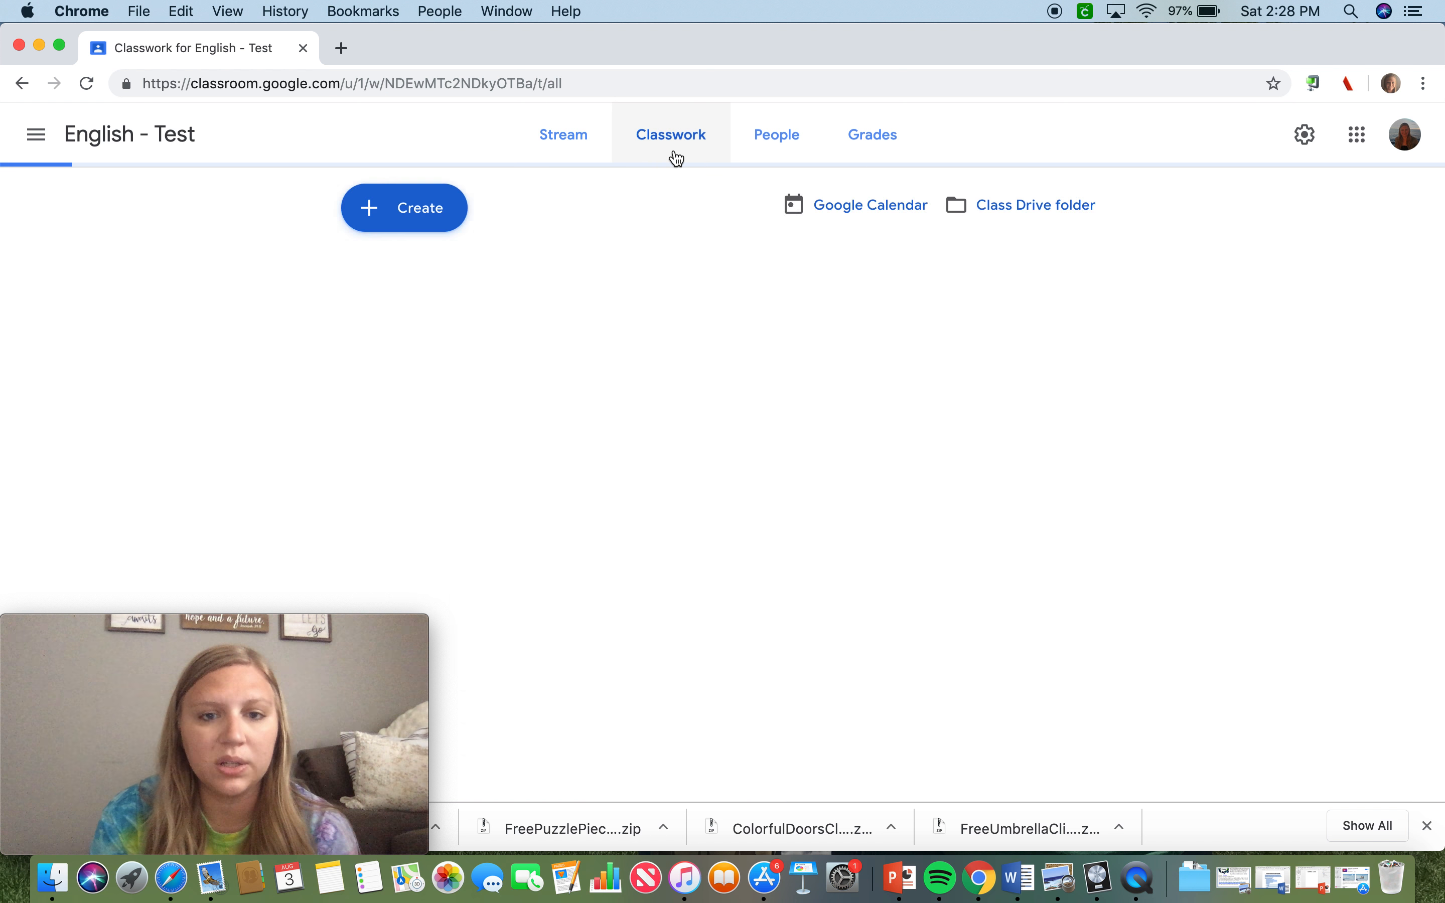
left_click(383, 215)
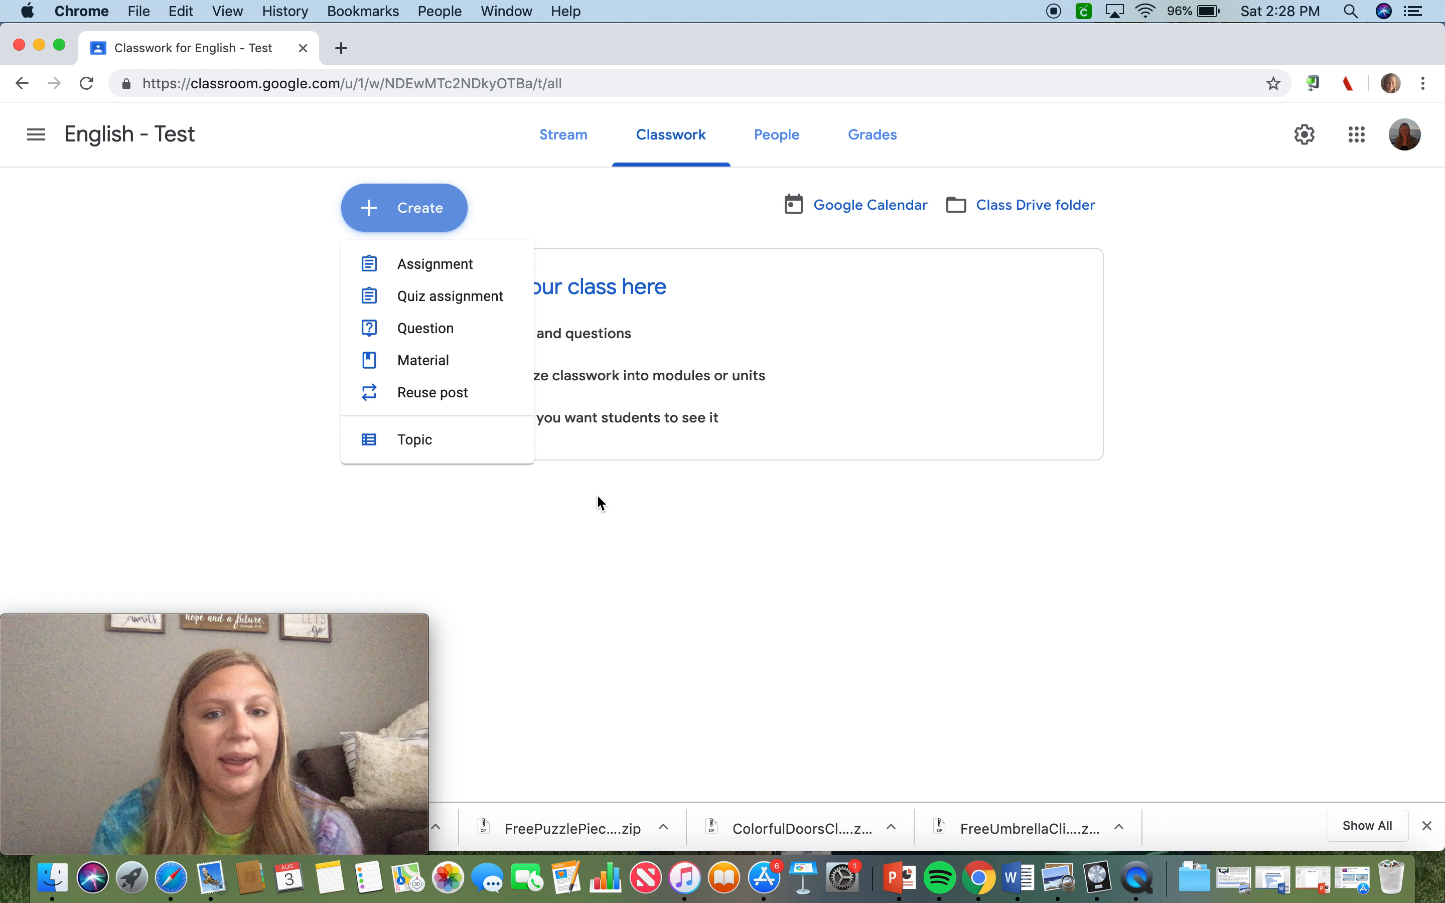
left_click(437, 276)
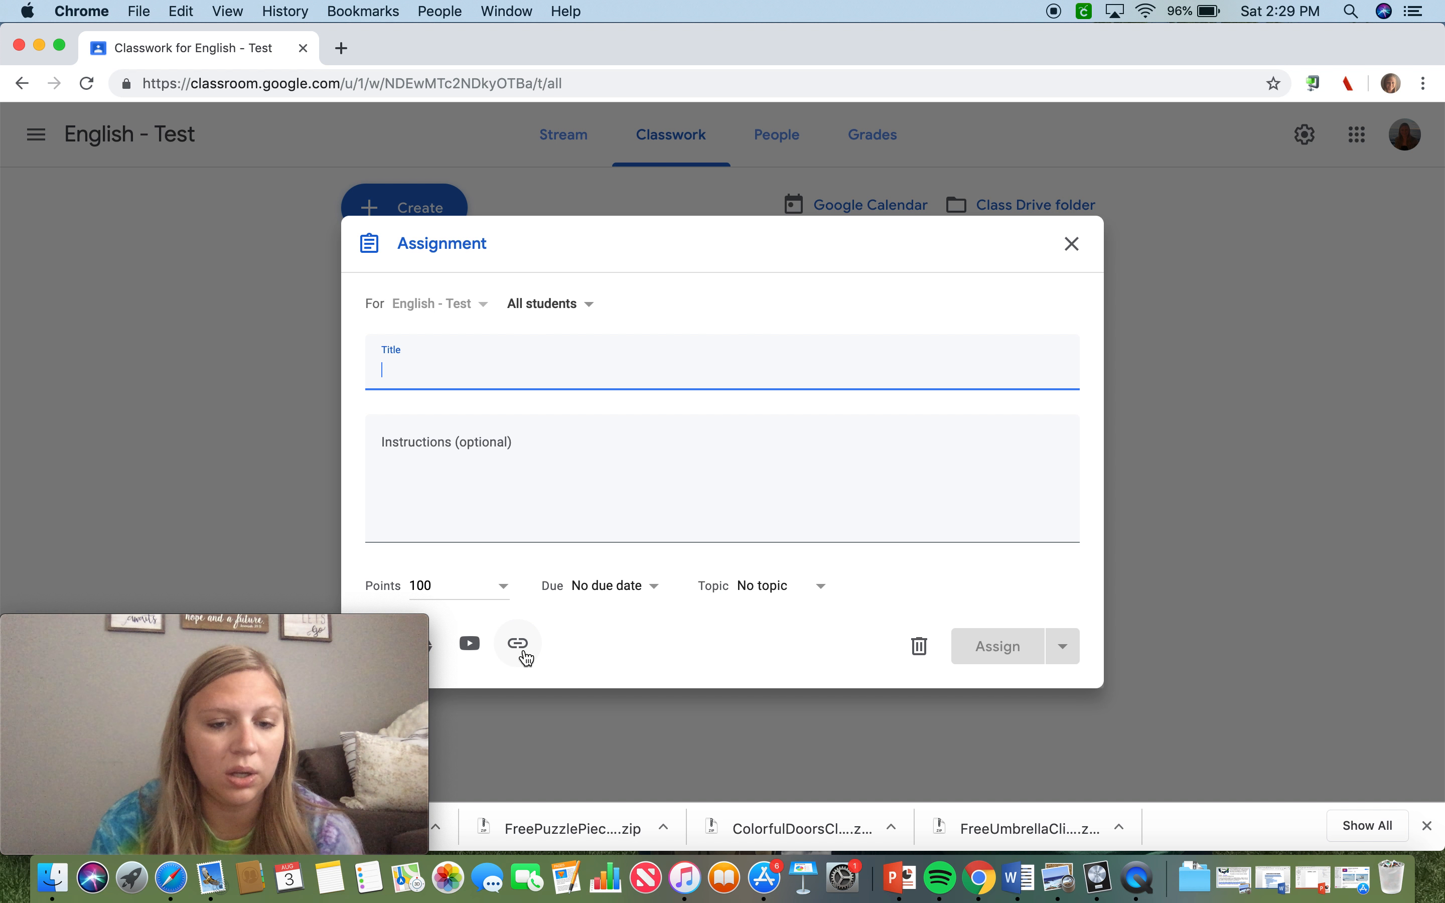
double_click(657, 234)
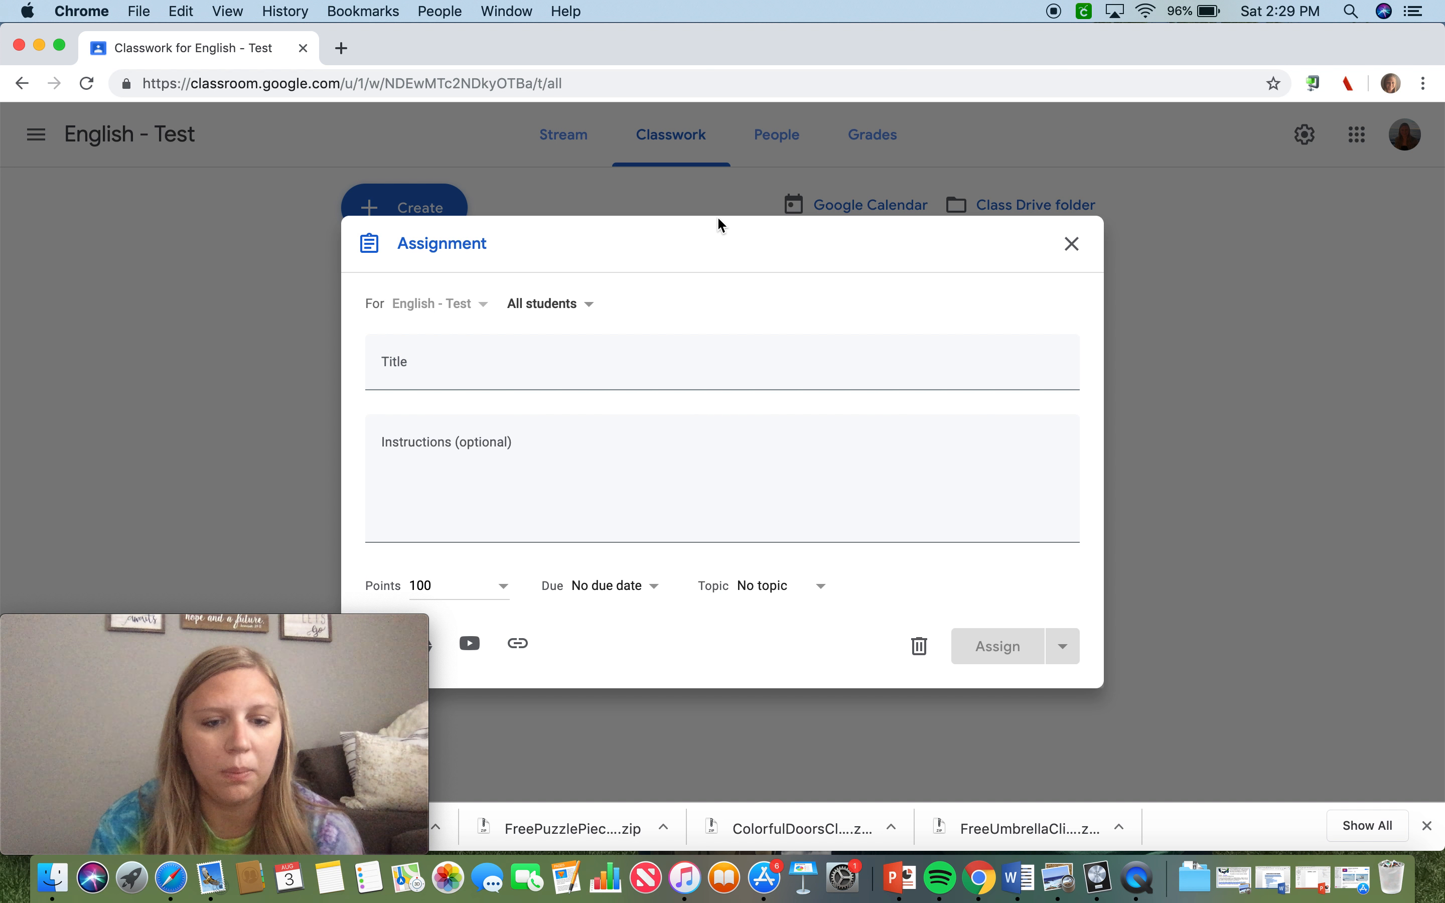
left_click(431, 652)
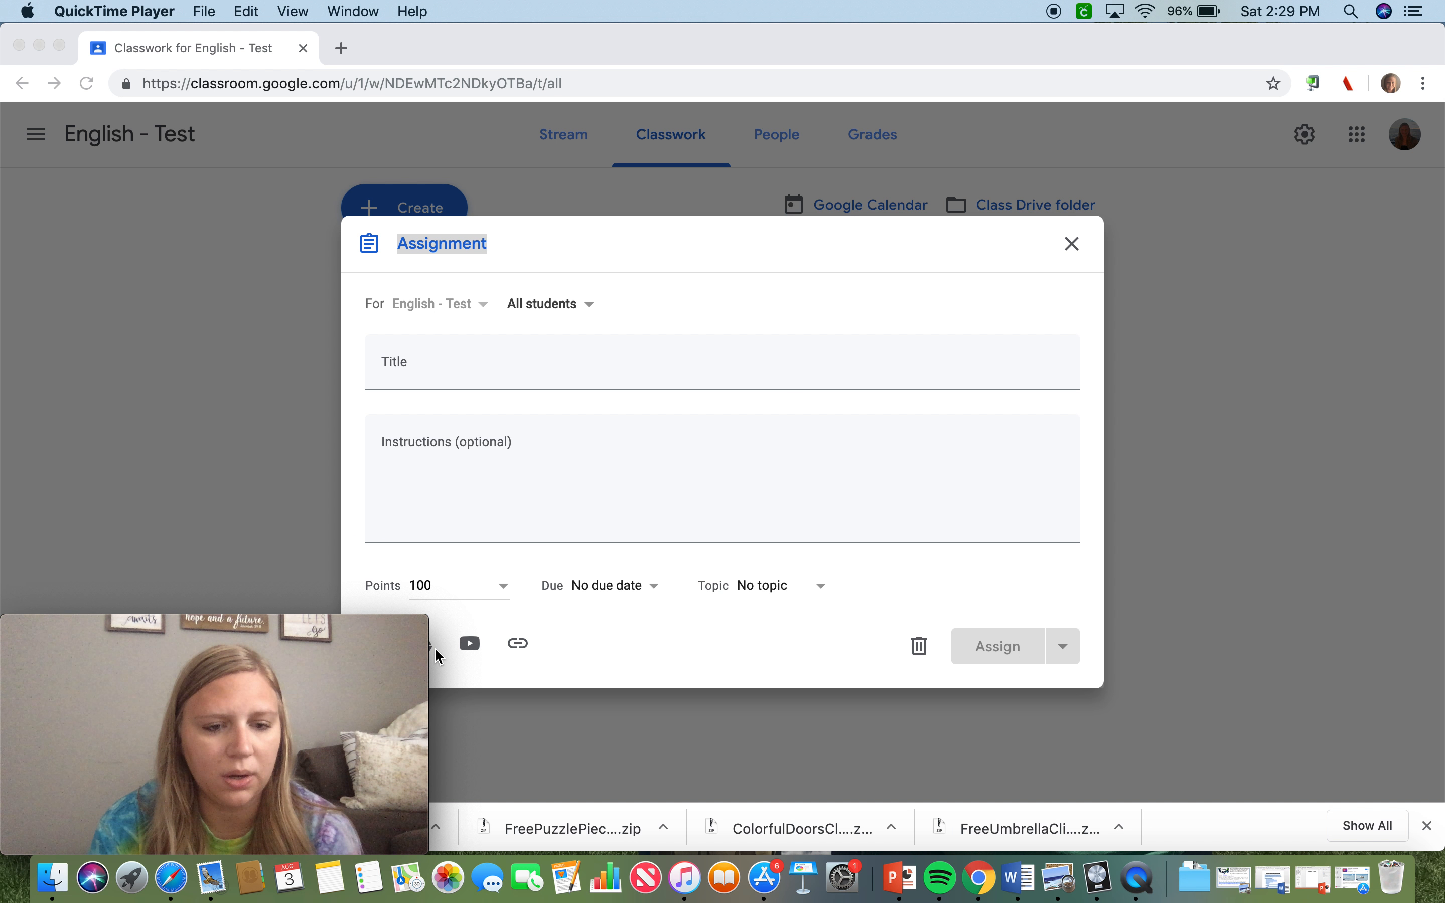
Attach Conclusion Paragraph Notes.docx from the recent Google Drive files to the new assignment.
left_click(434, 647)
left_click(433, 640)
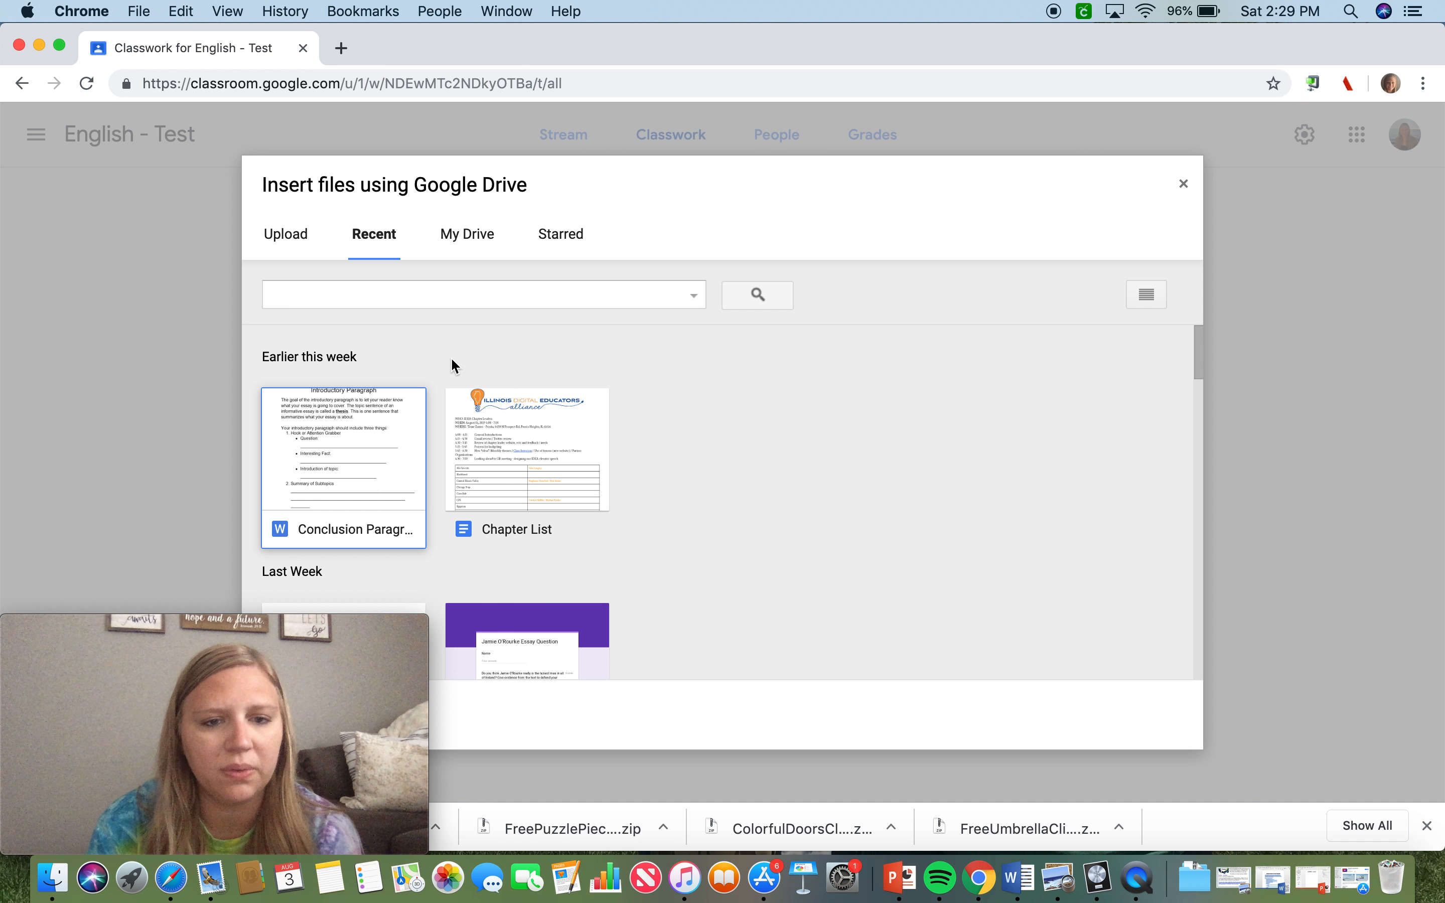
double_click(316, 448)
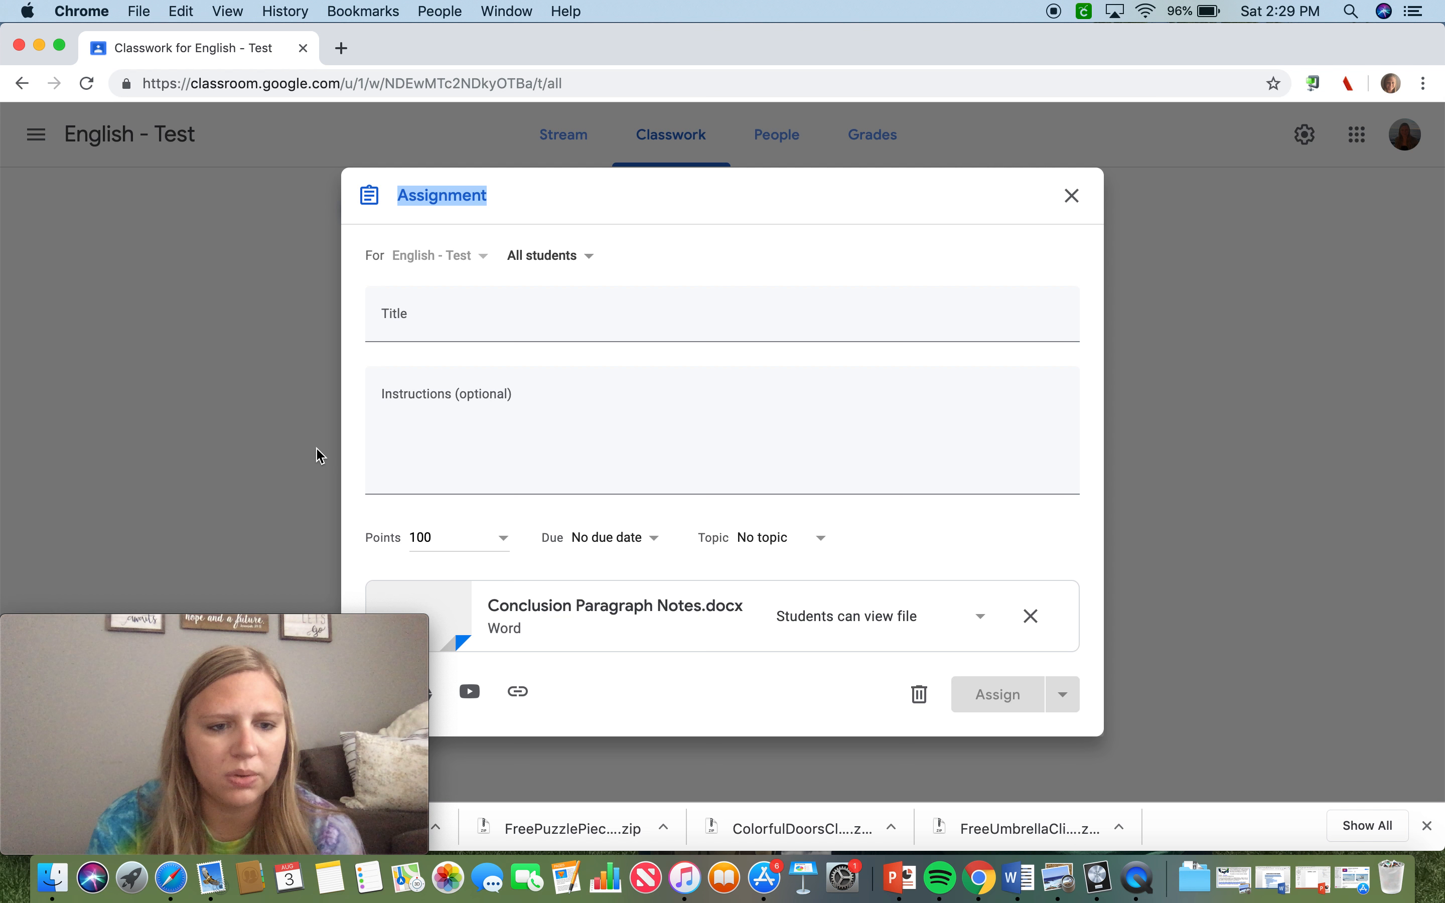
Examine the student access options for the attached document, including making a copy for each student, and close the assignment without posting.
left_click(971, 612)
left_click(970, 617)
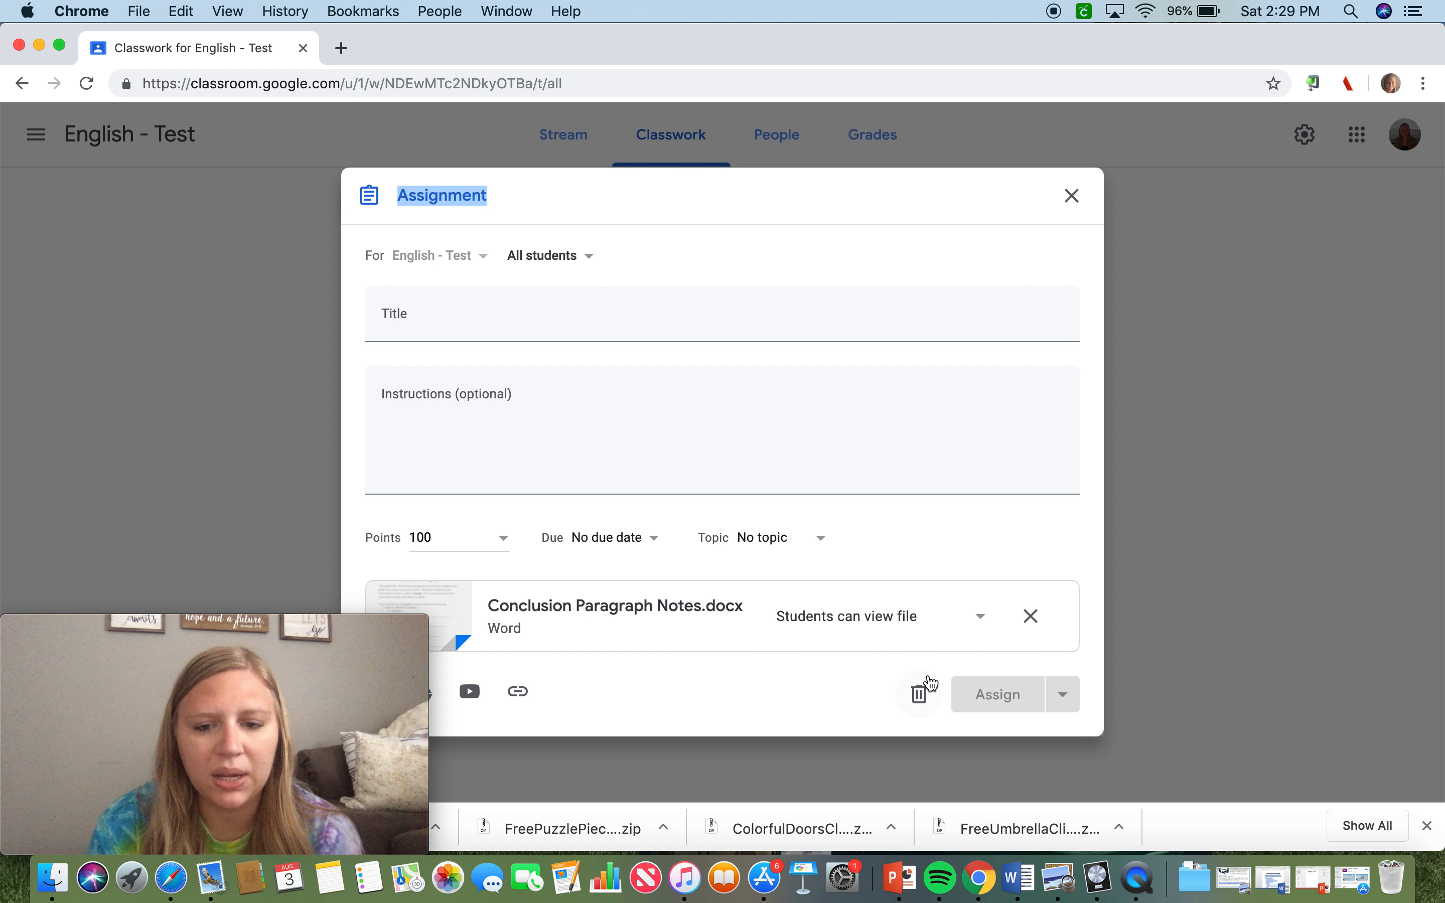
left_click(967, 633)
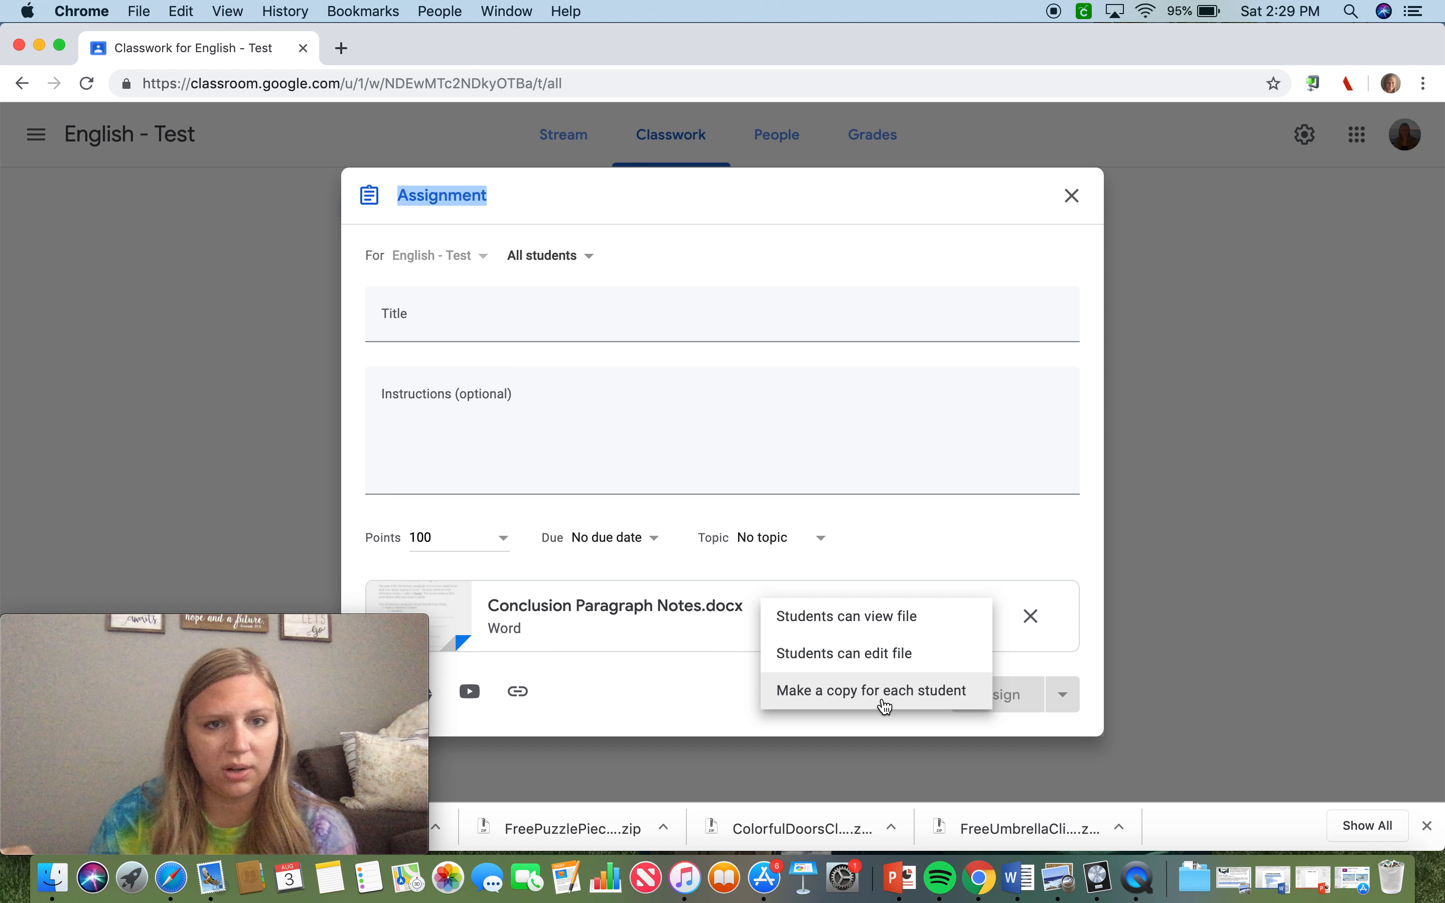
left_click(1072, 196)
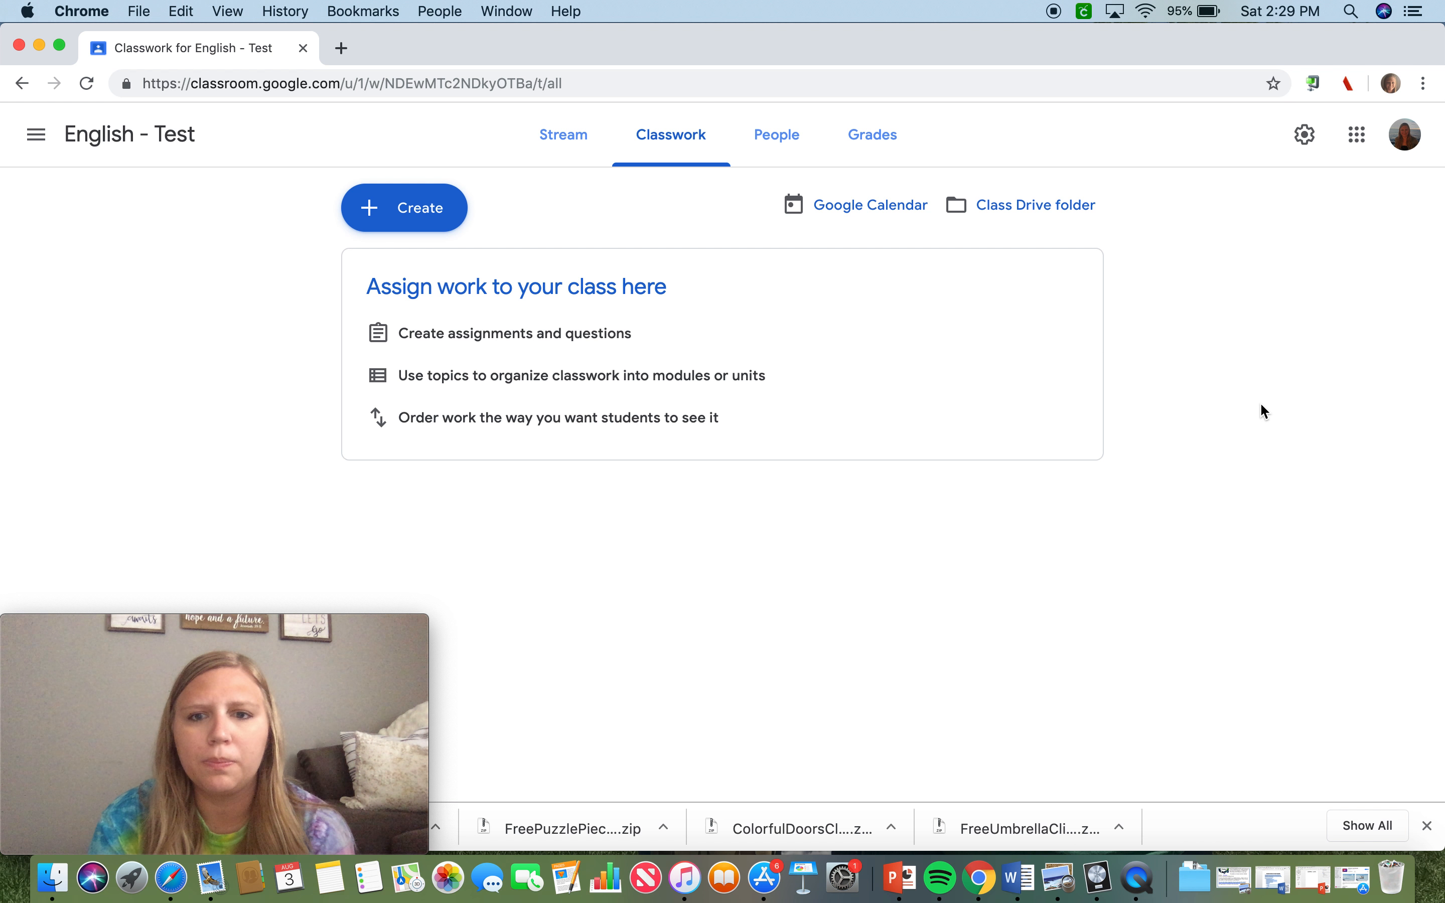
Open the class's Google Drive folder from Classwork, go up to My Drive and open the Classroom folder.
left_click(999, 212)
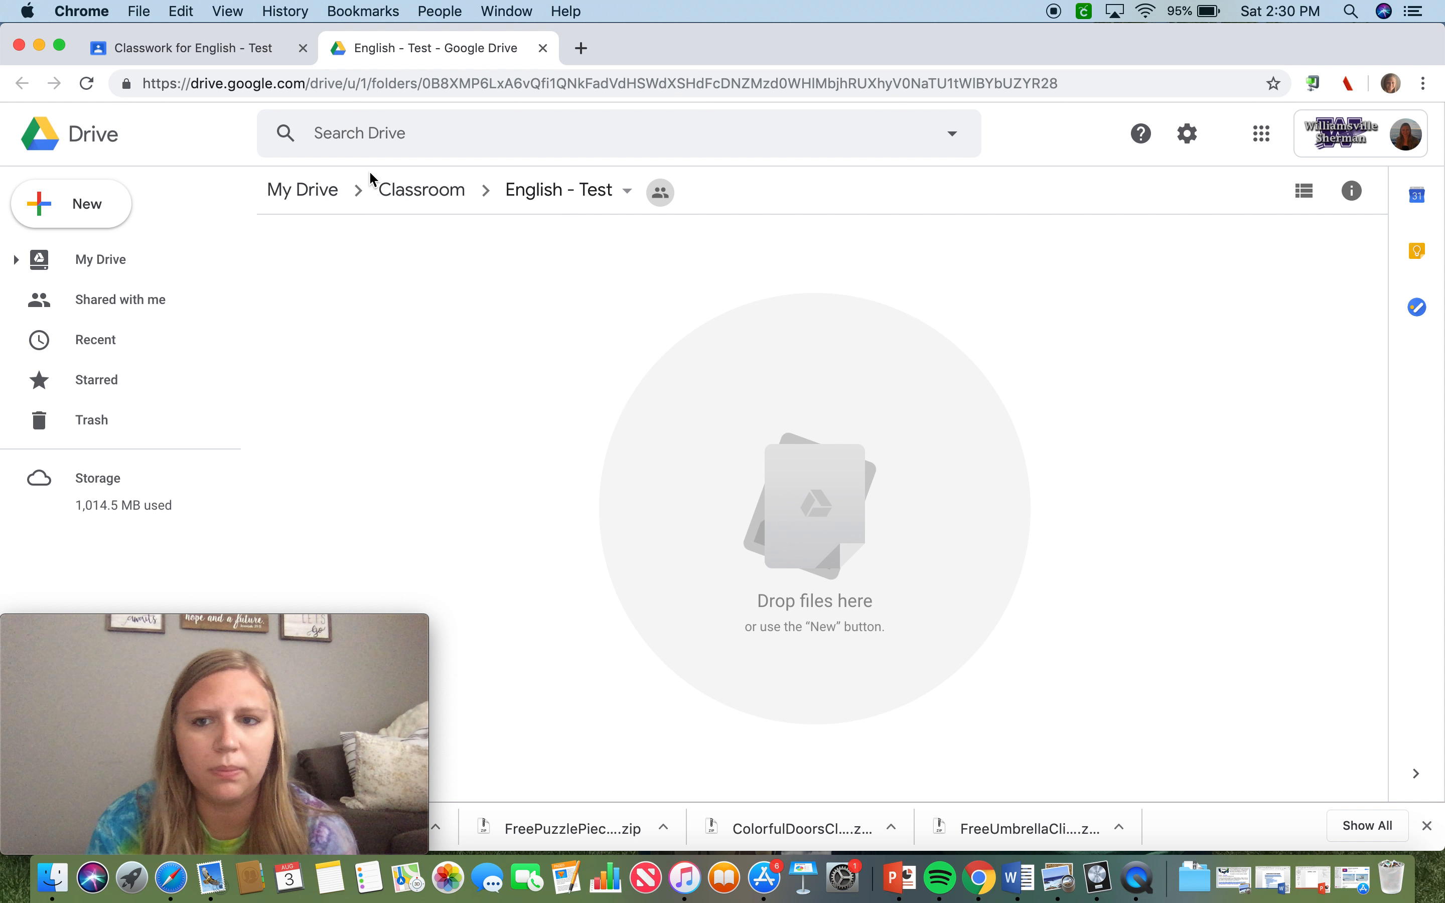
left_click(297, 201)
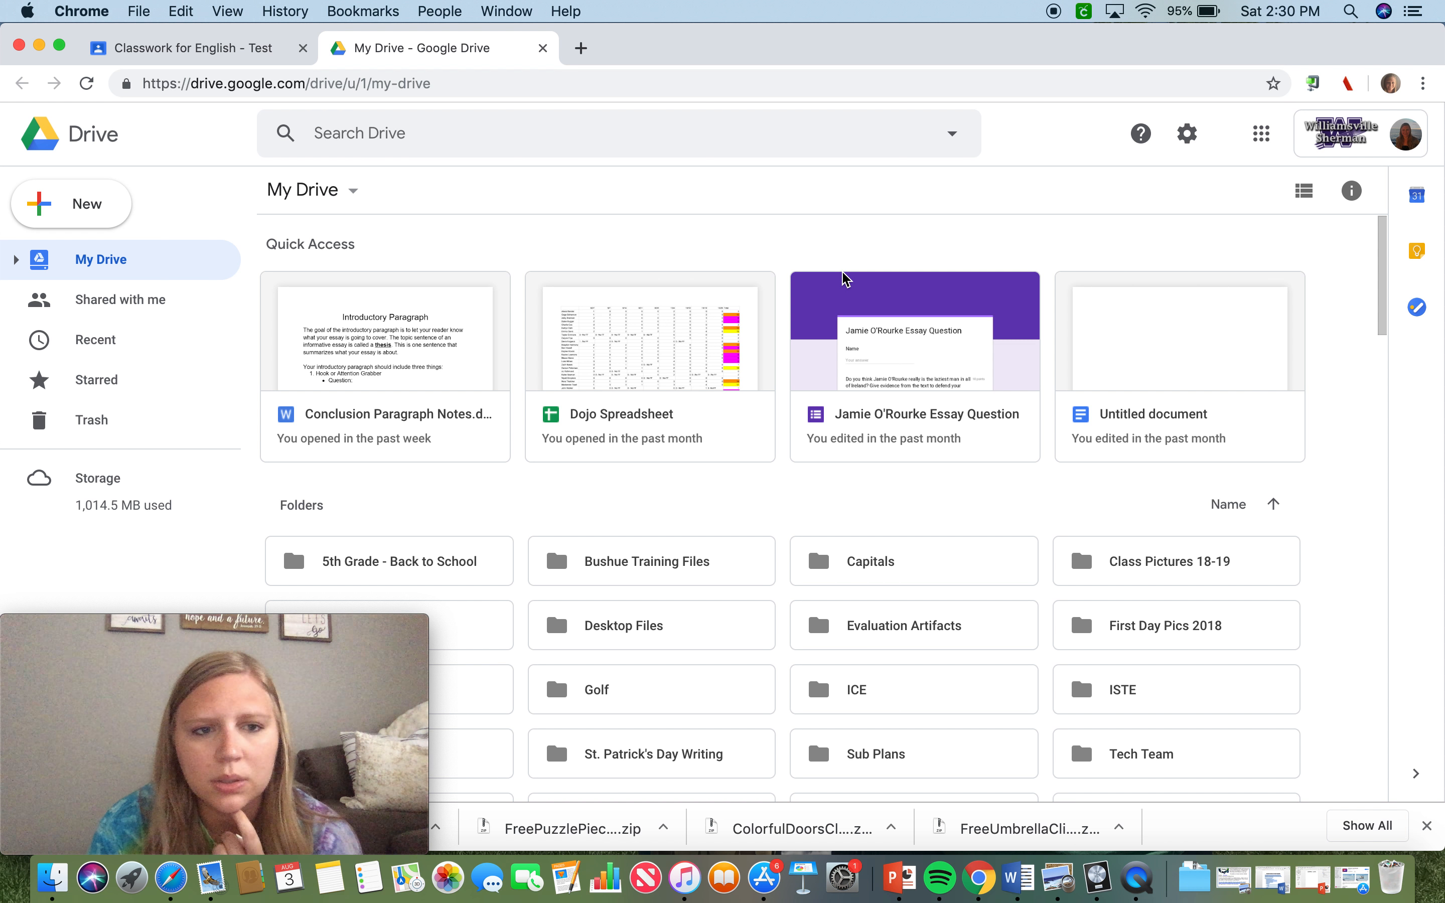
scroll(751, 433, "down", 4)
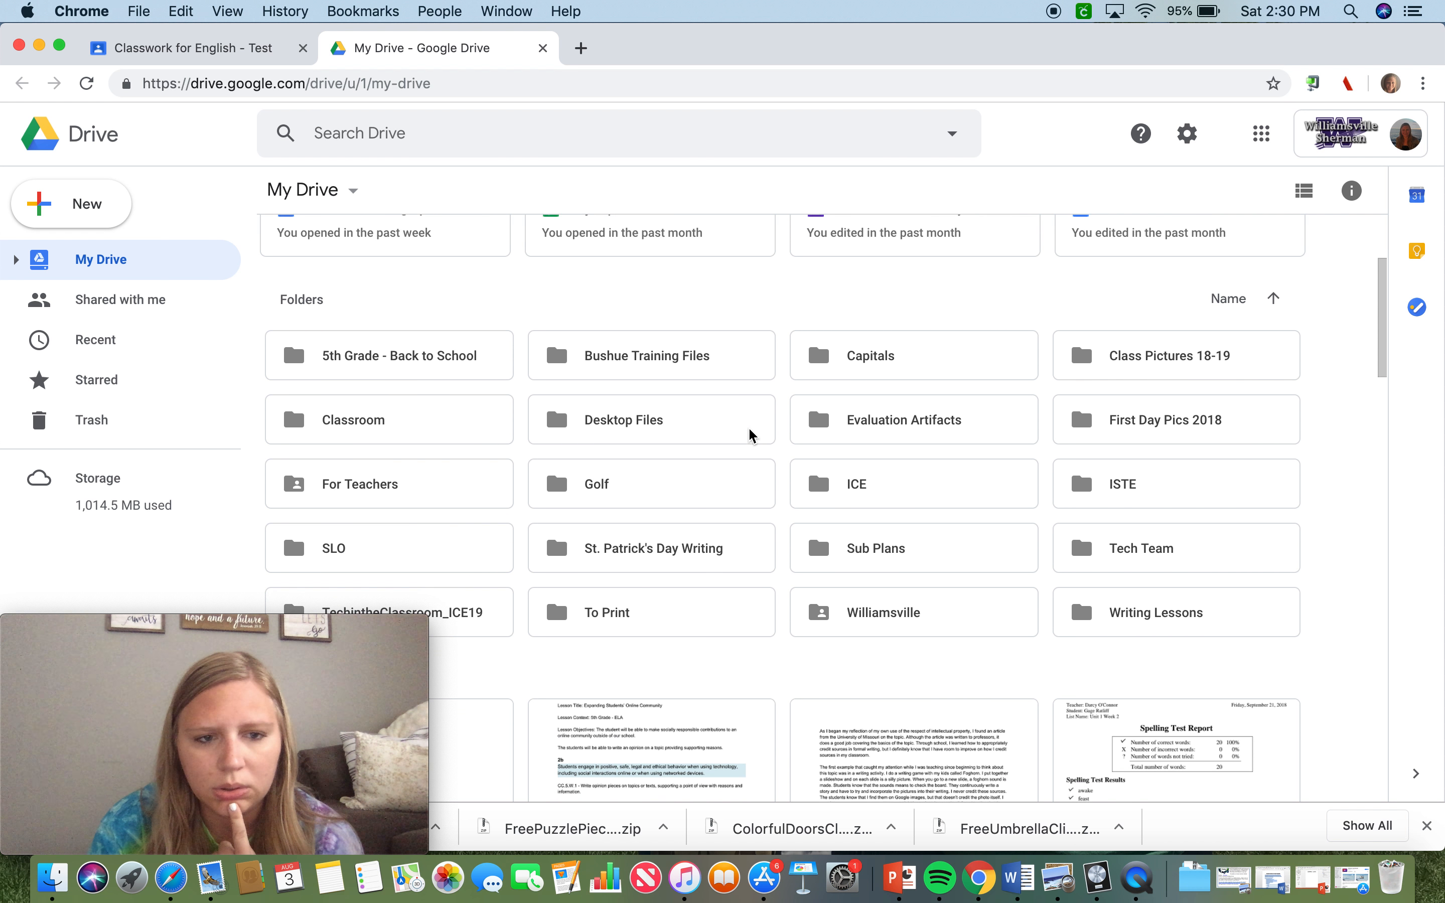
double_click(348, 425)
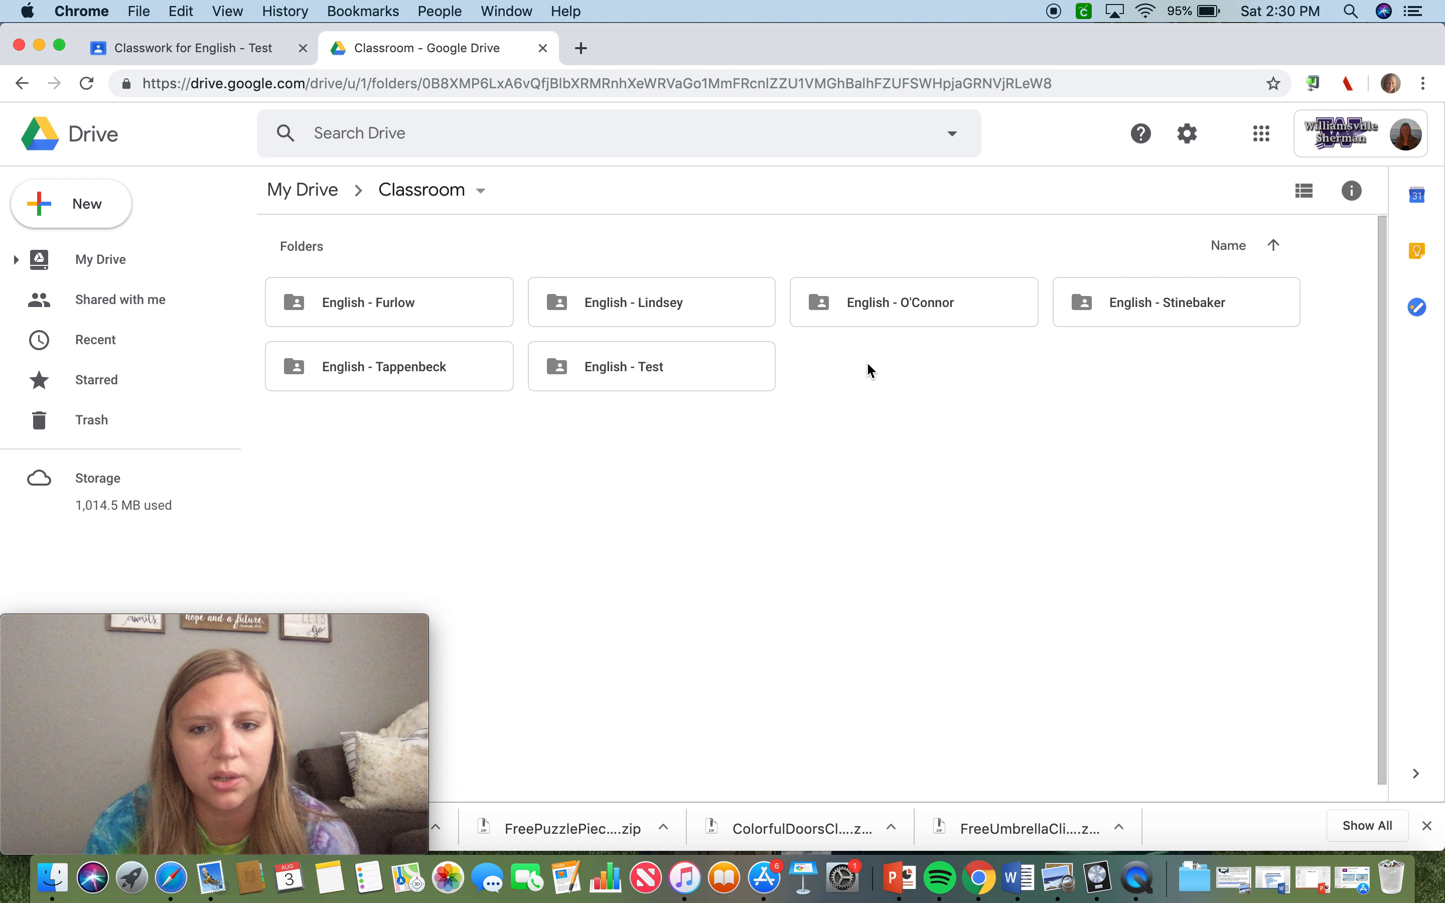
Open the teacher's own English class folder and its Unit 1 Week 3 Spelling Pre-Test folder.
double_click(909, 312)
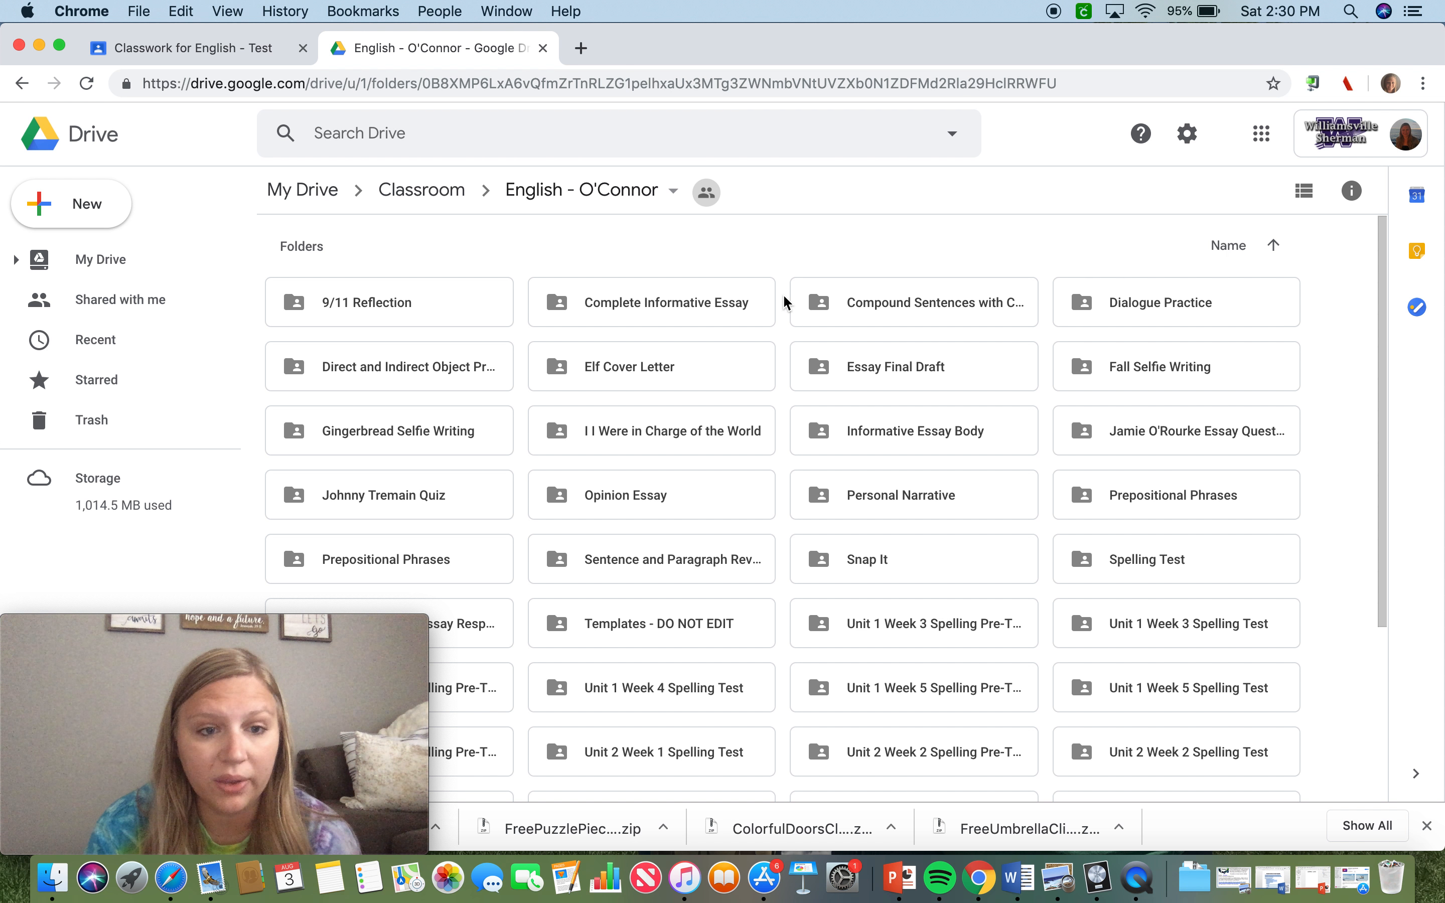
scroll(696, 269, "down", 5)
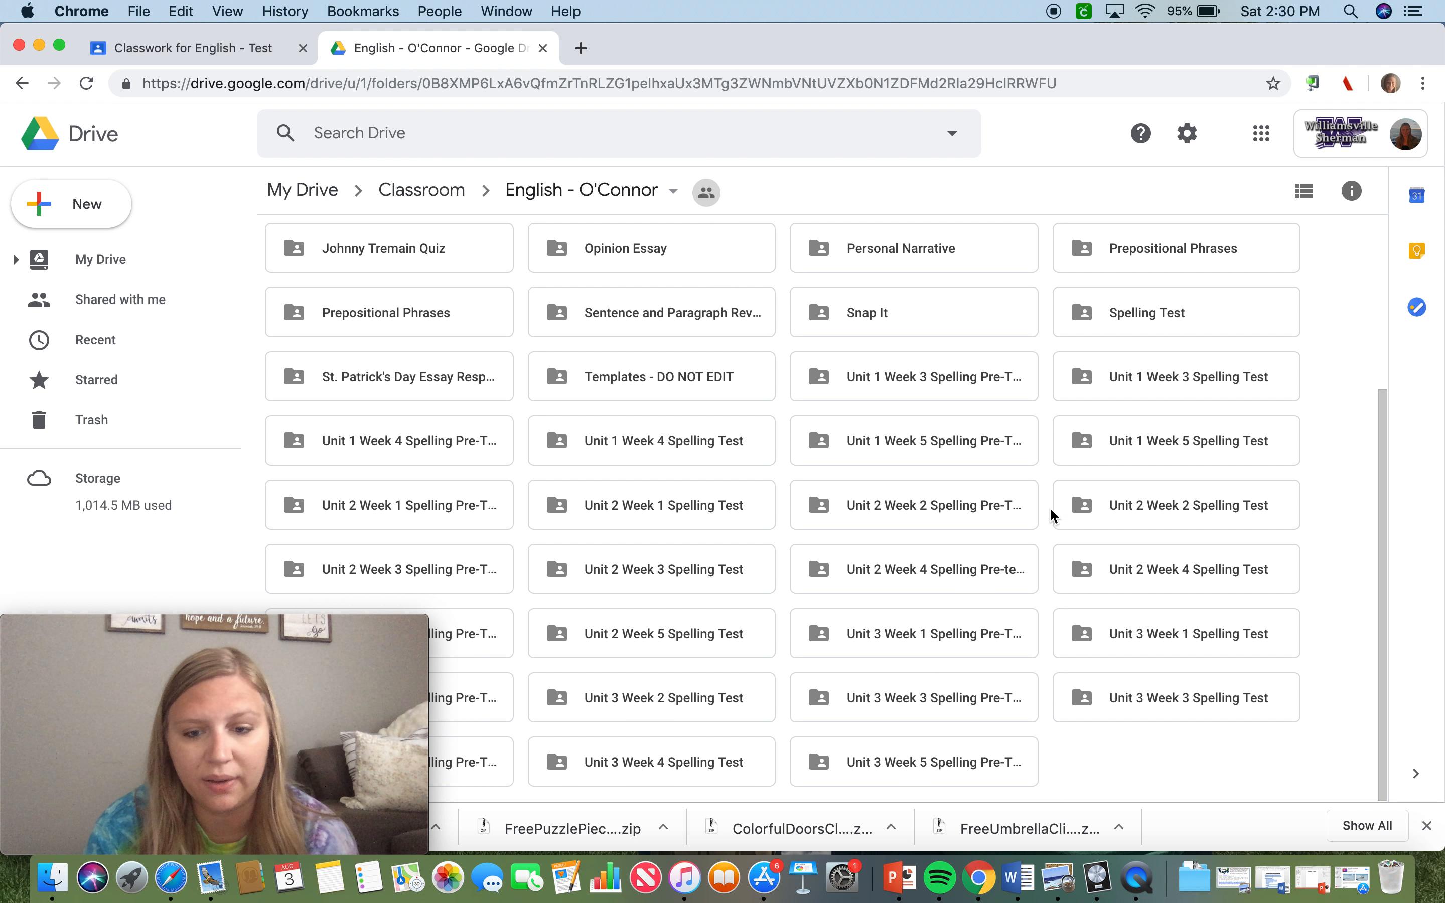
double_click(984, 378)
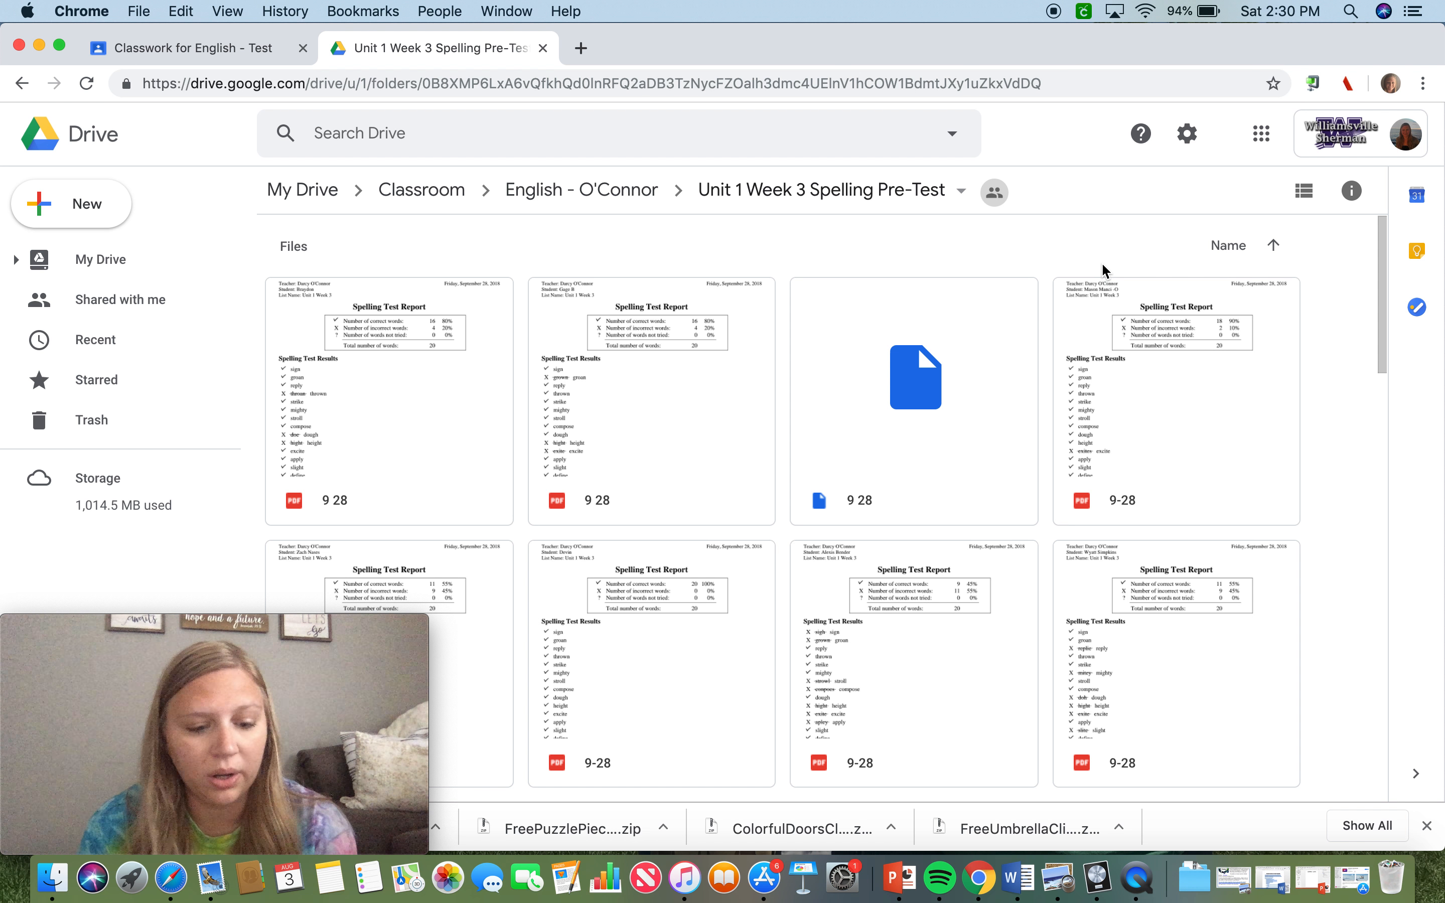
Select all the files except the 9 28 document without a preview, check the Open with options, and clear the selection.
key("cmd+a")
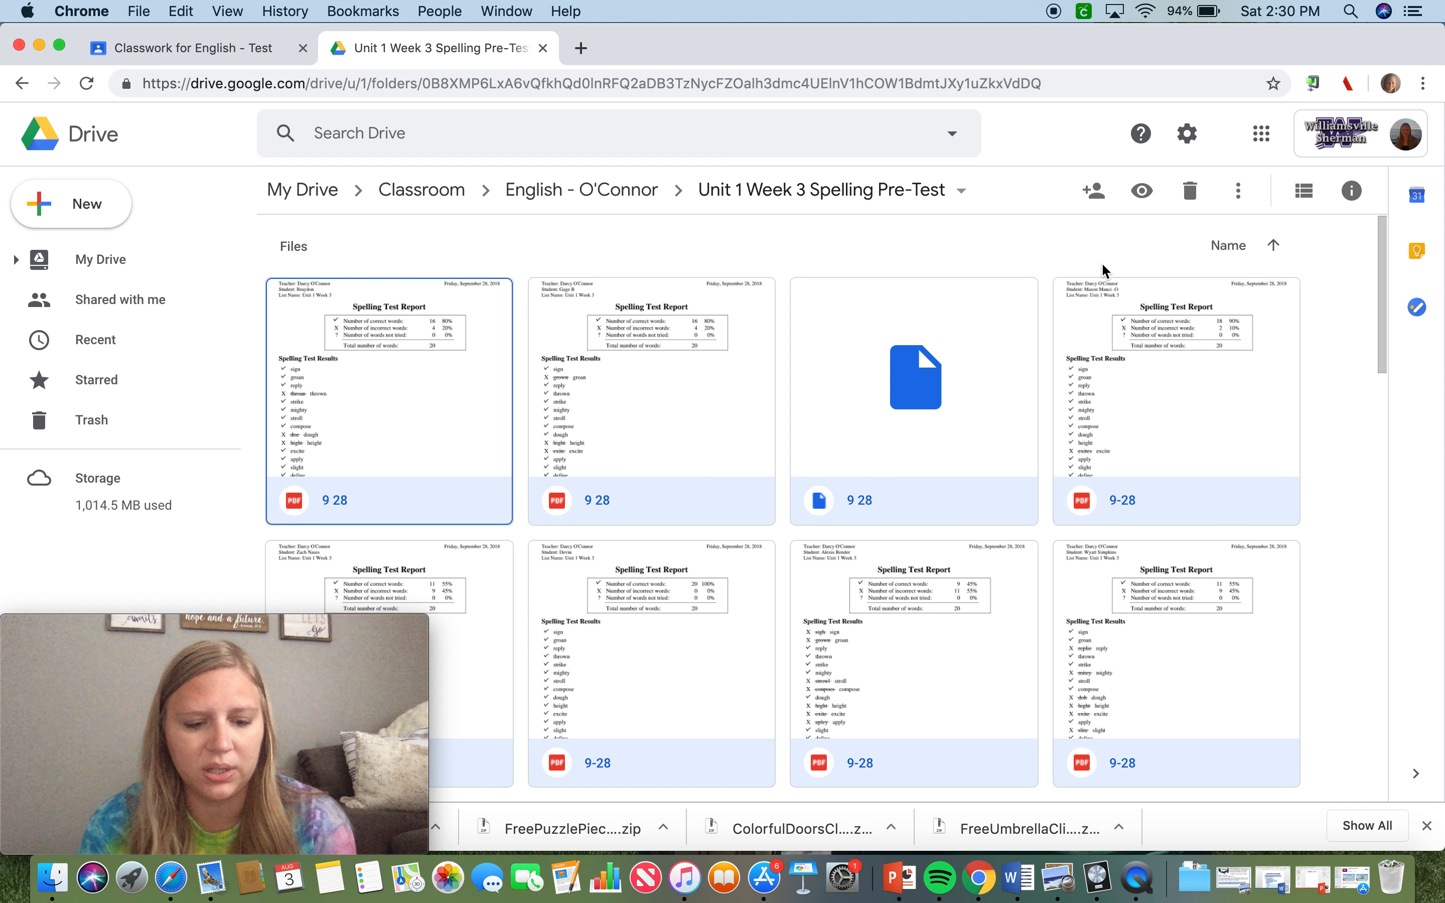
left_click(941, 395, "super")
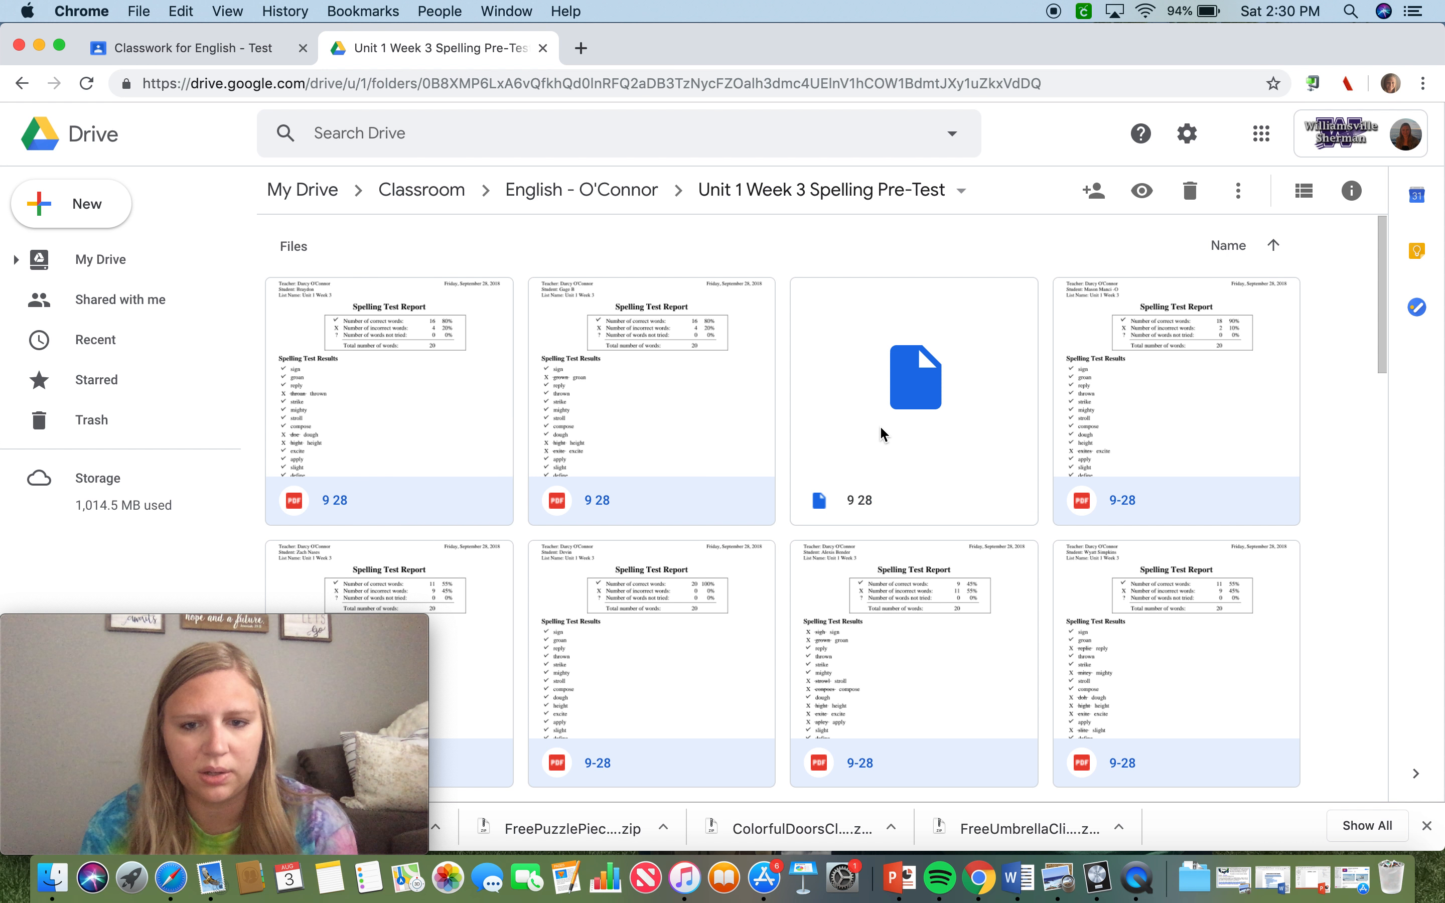
left_click(1238, 191)
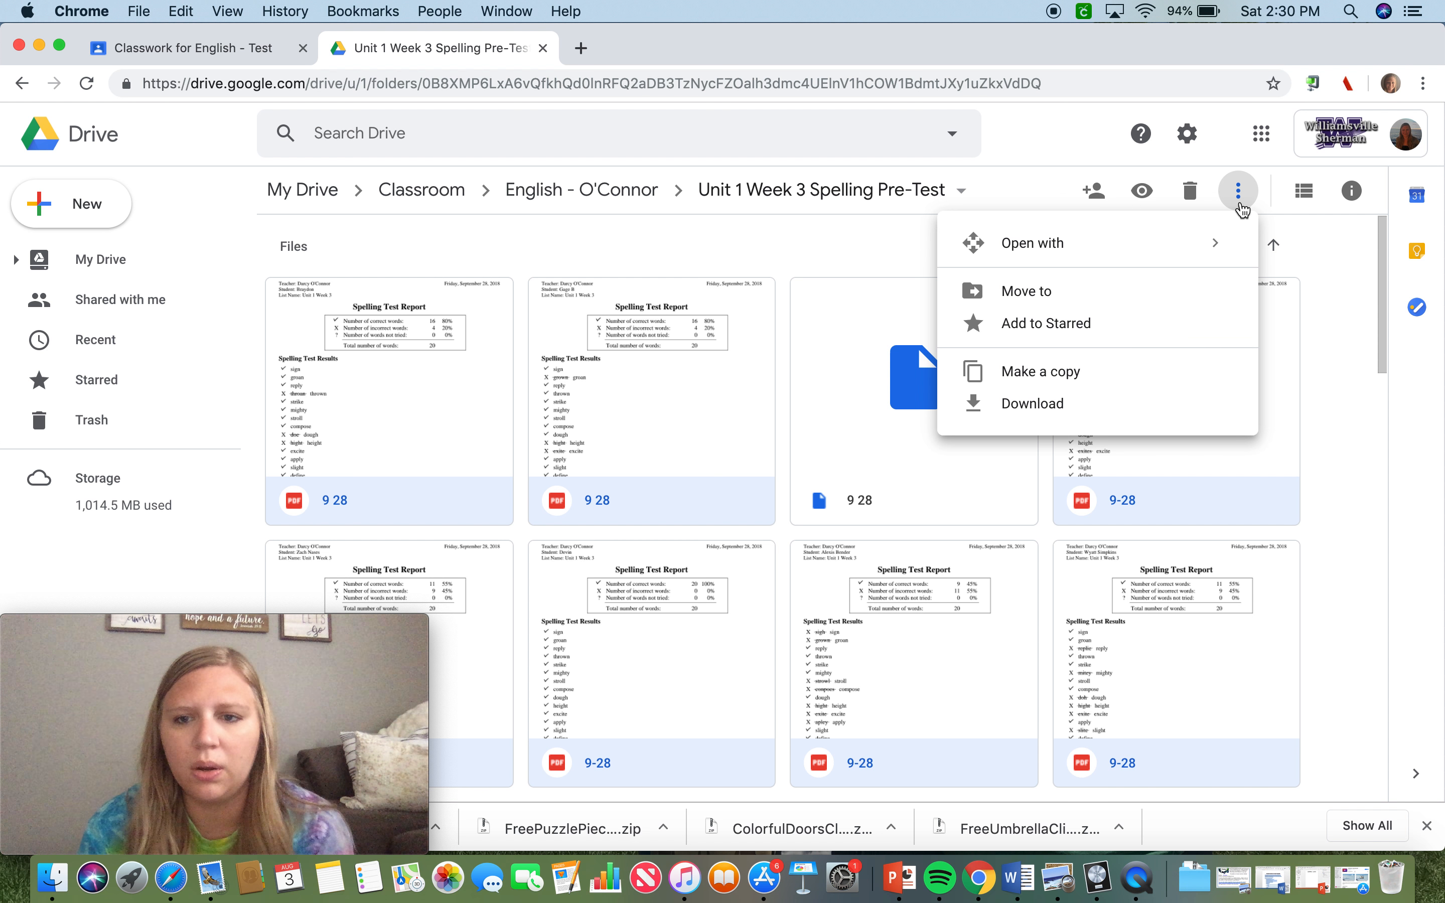
mouse_move(1038, 257)
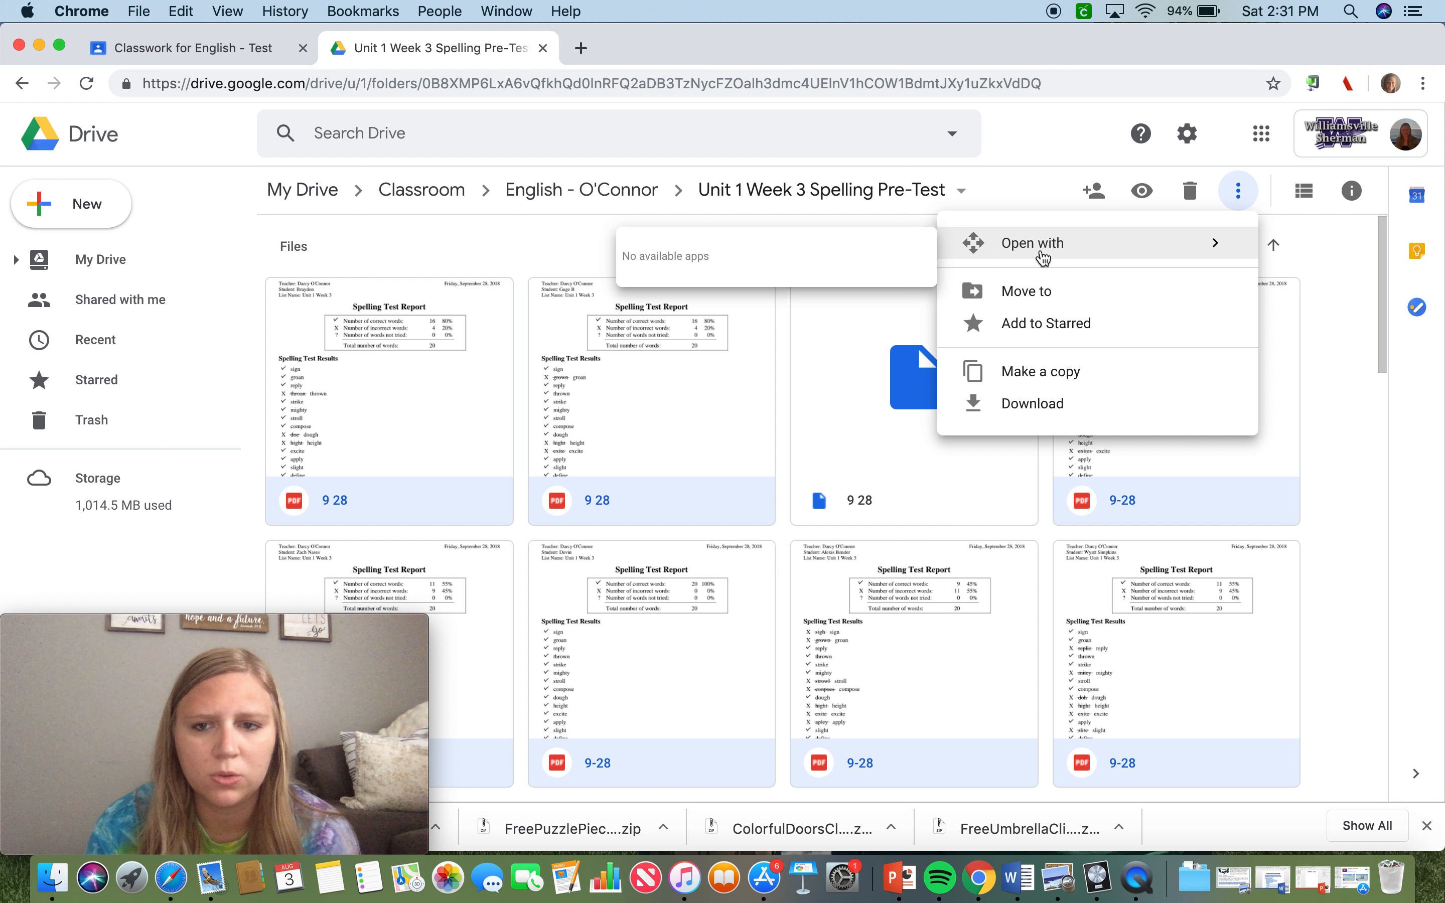
left_click(1344, 312)
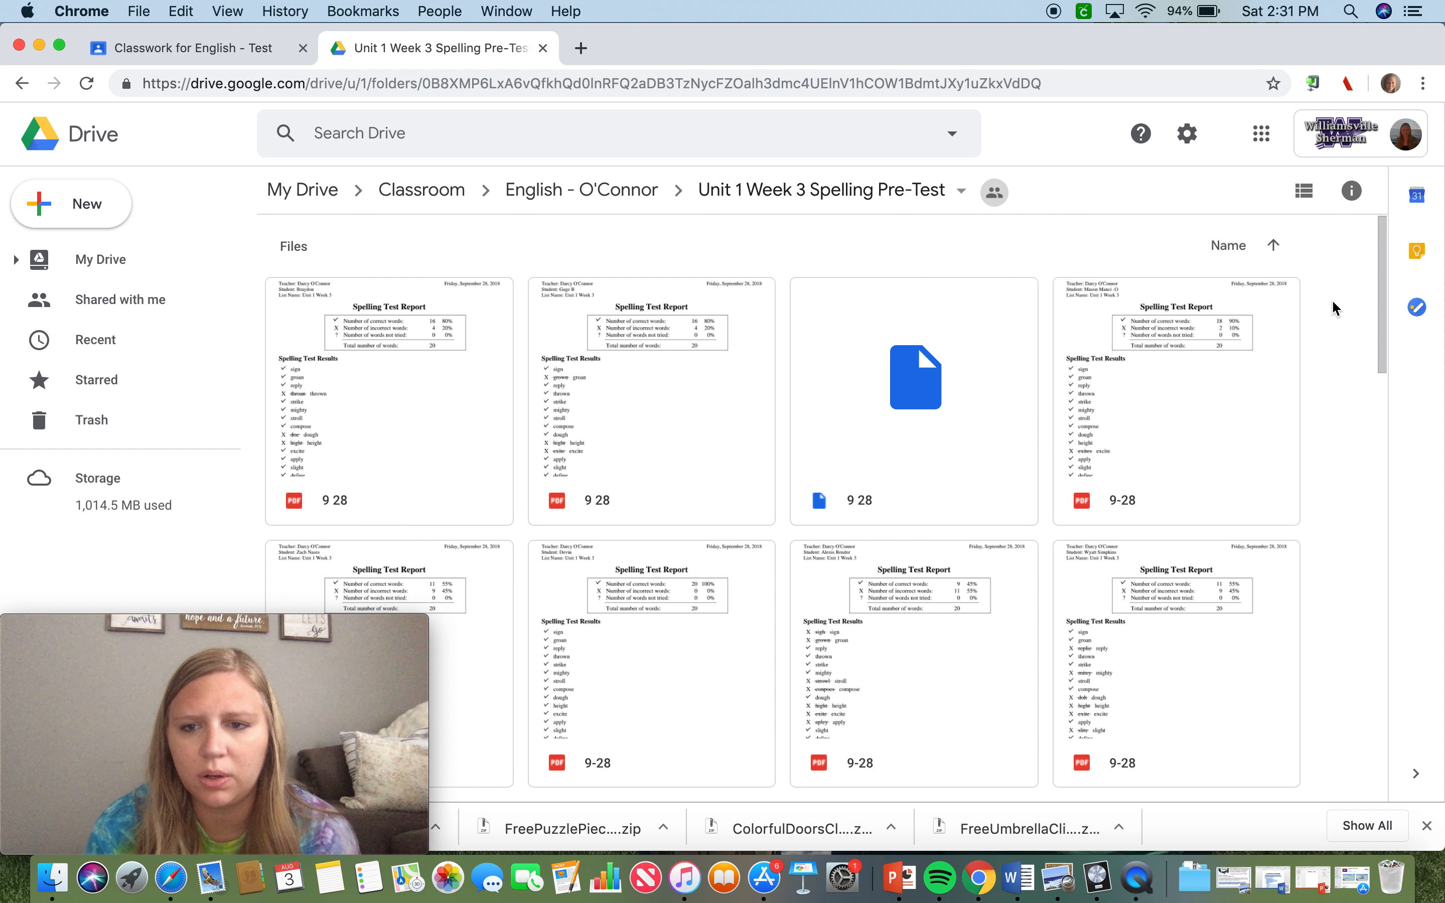
Look through the submitted files in the pre-test folder and select the first two 9 28 PDF reports together.
scroll(1242, 314, "down", 5)
scroll(1245, 323, "down", 5)
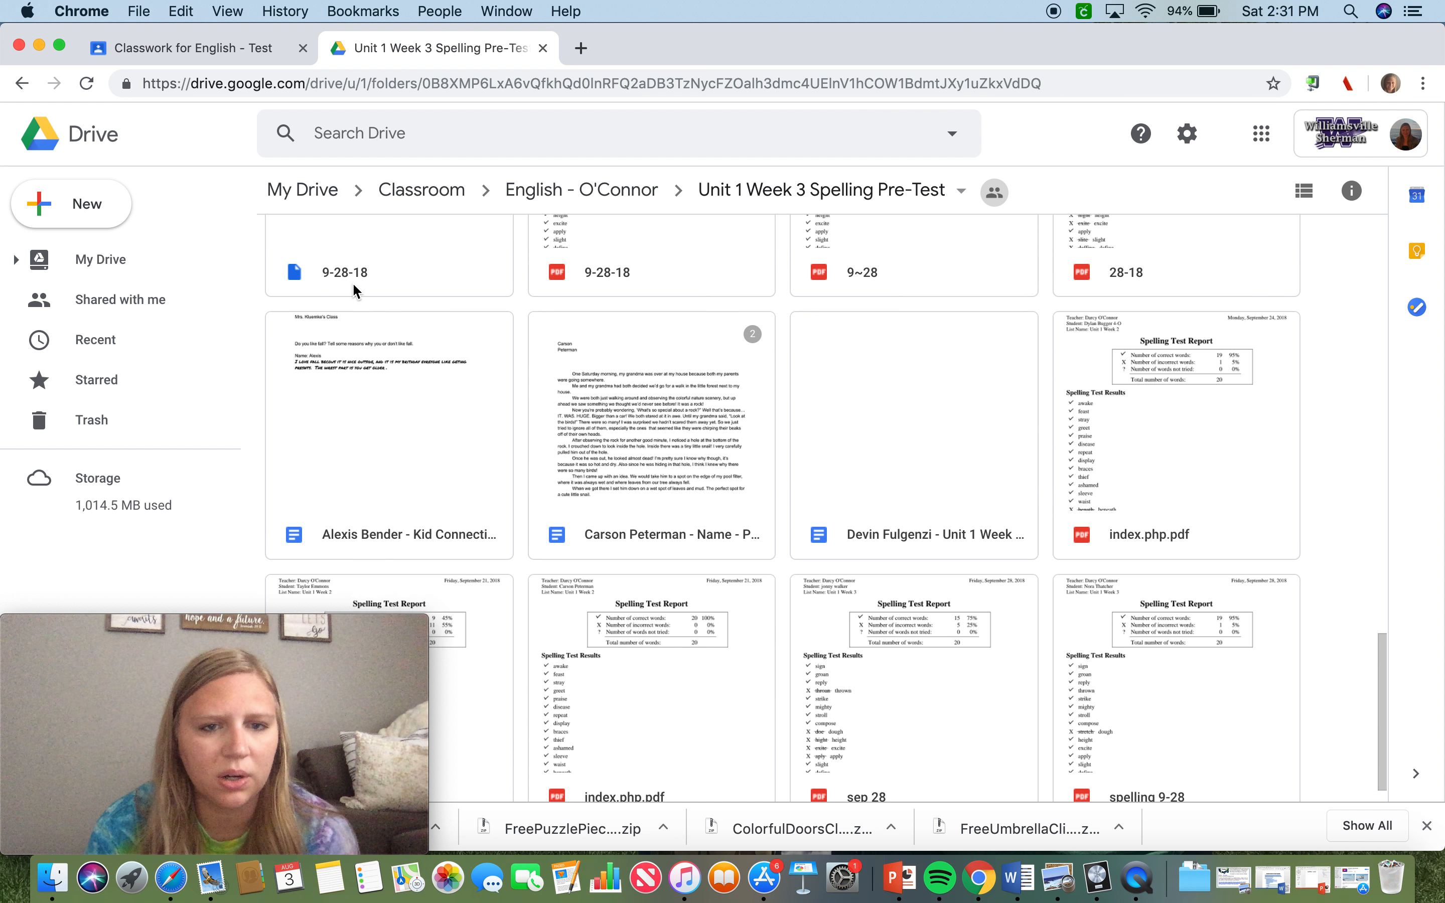
scroll(352, 282, "up", 10)
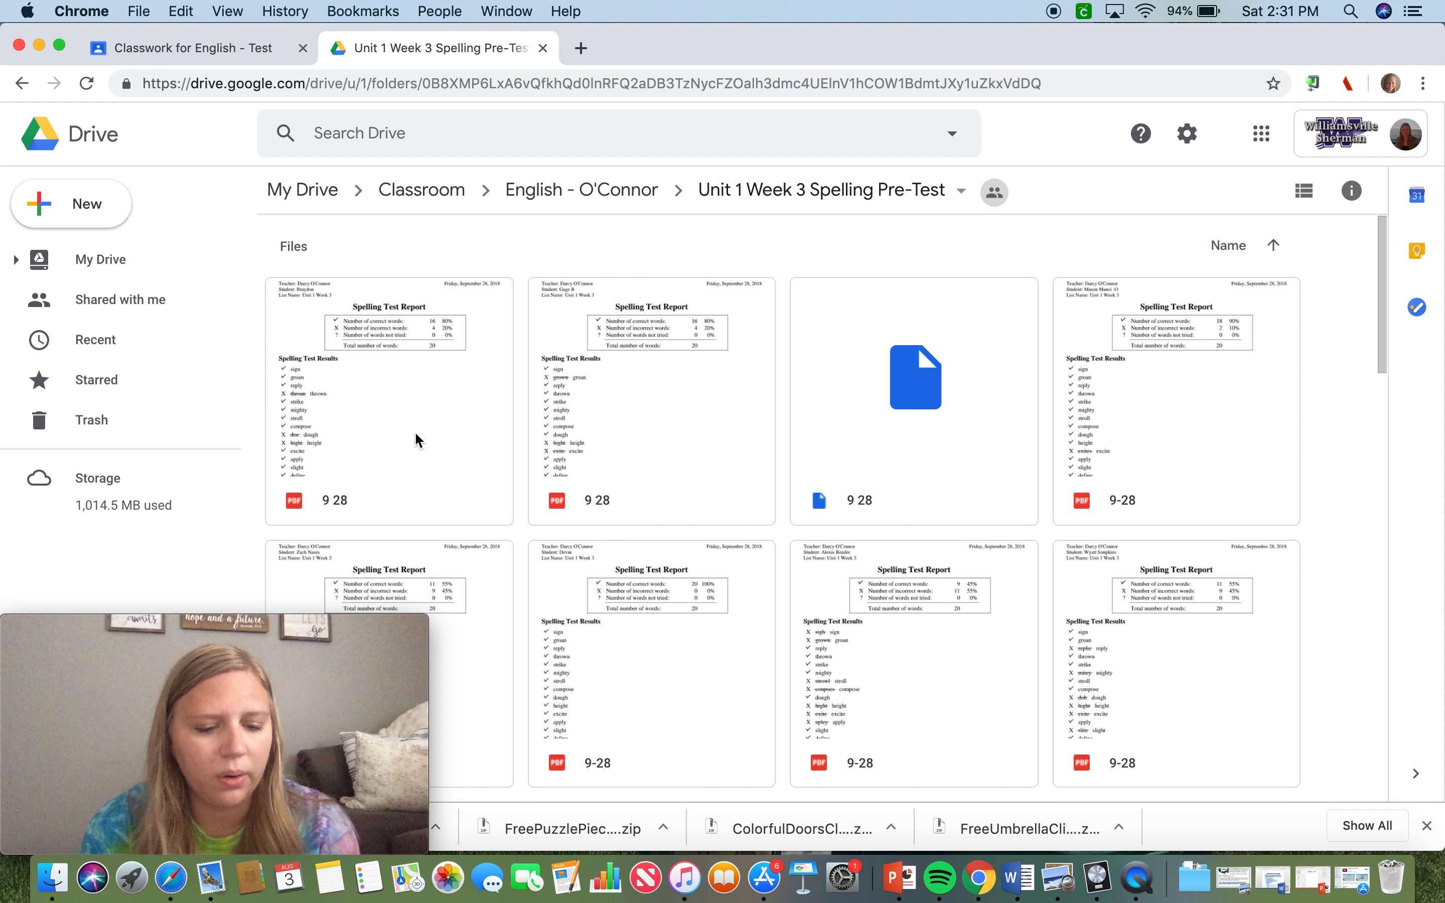
left_click(416, 432, "shift")
left_click(632, 435, "shift")
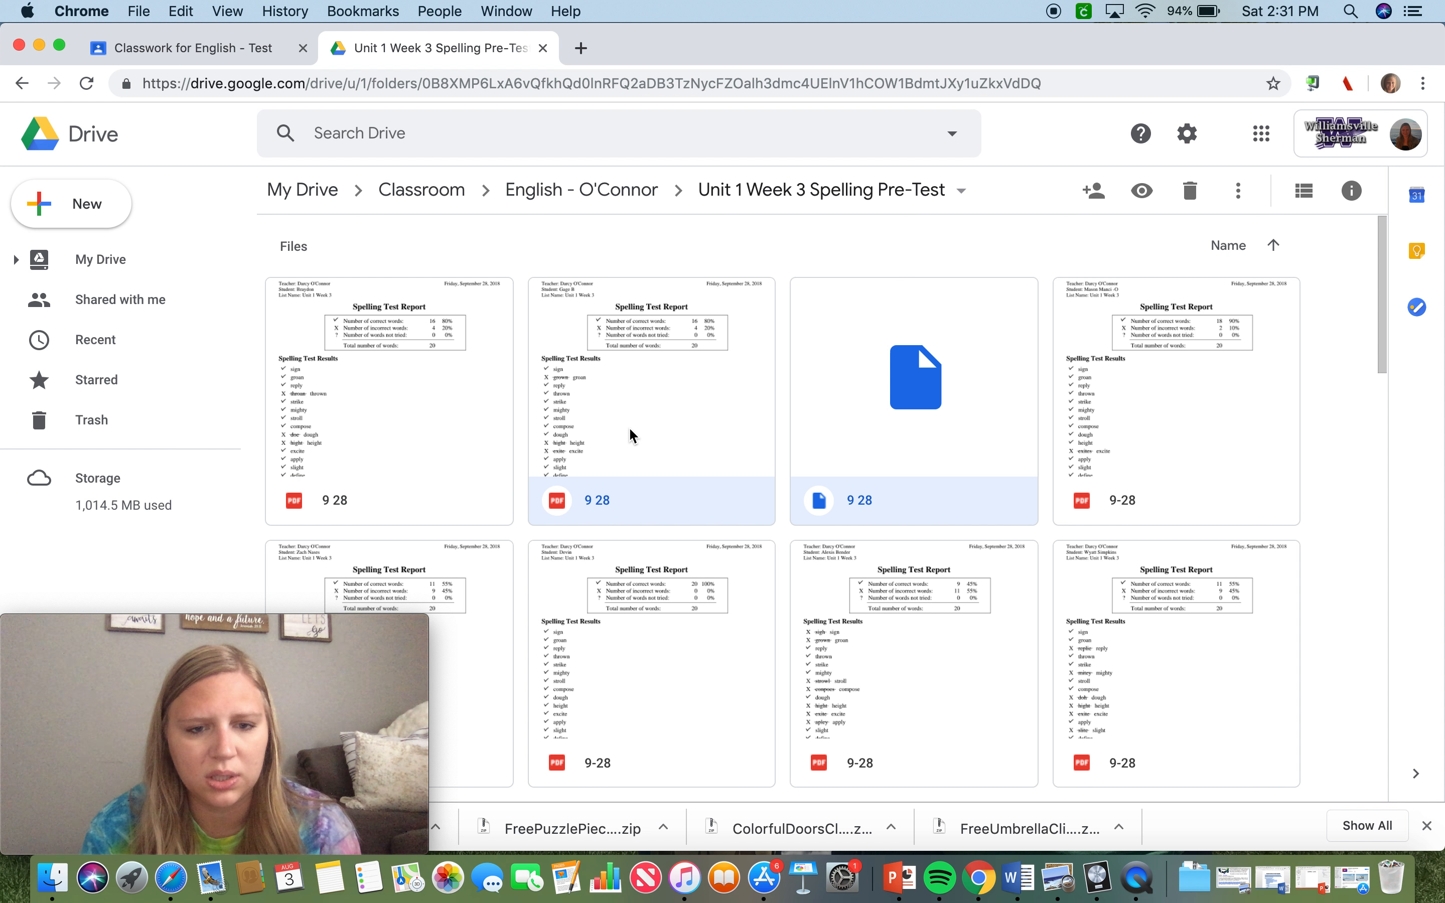
left_click(397, 426)
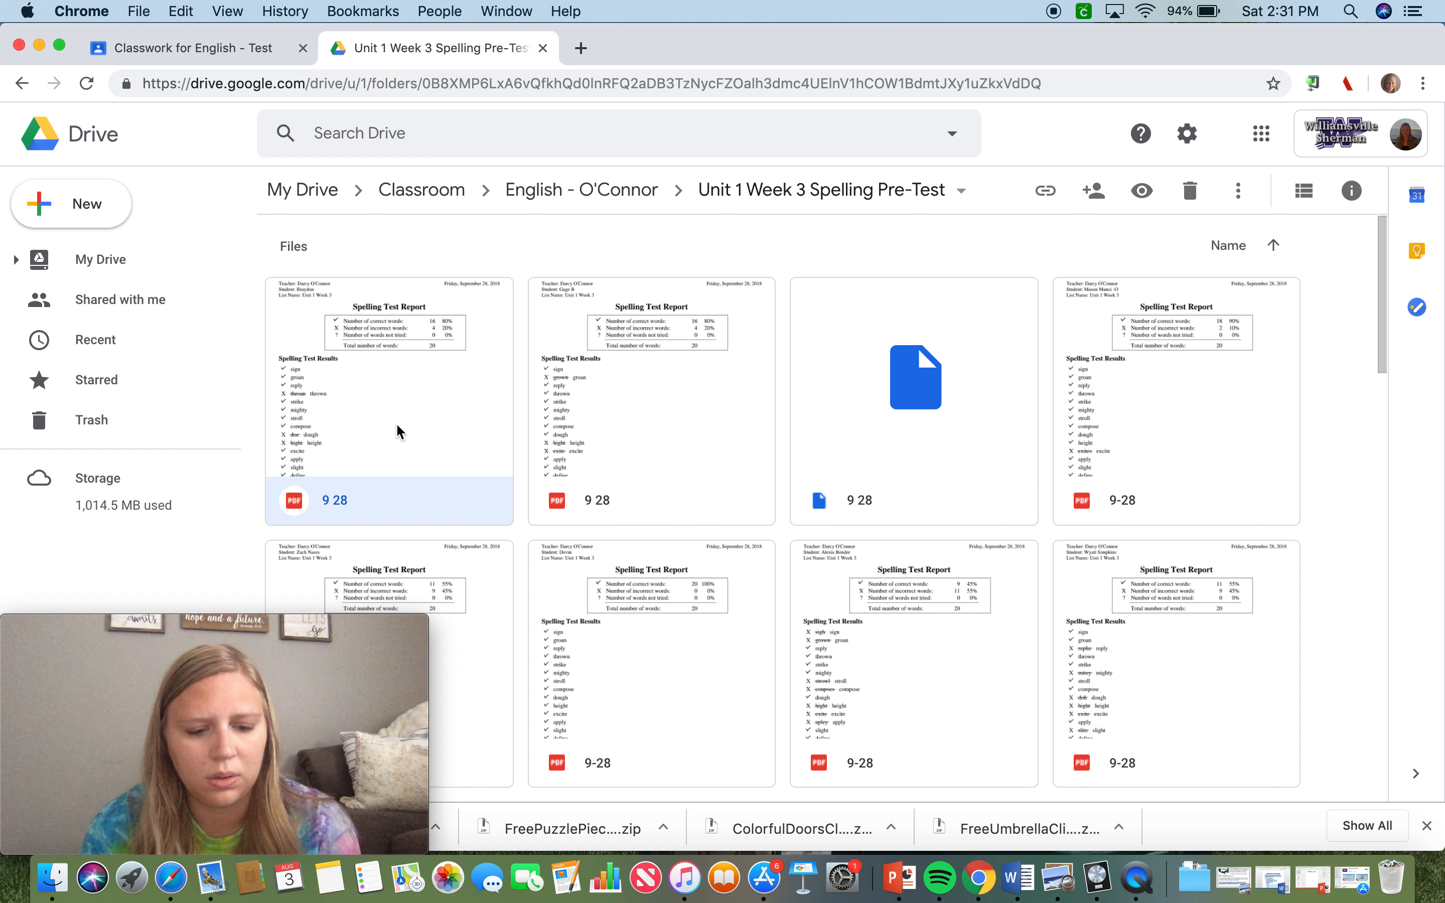
left_click(635, 432, "shift")
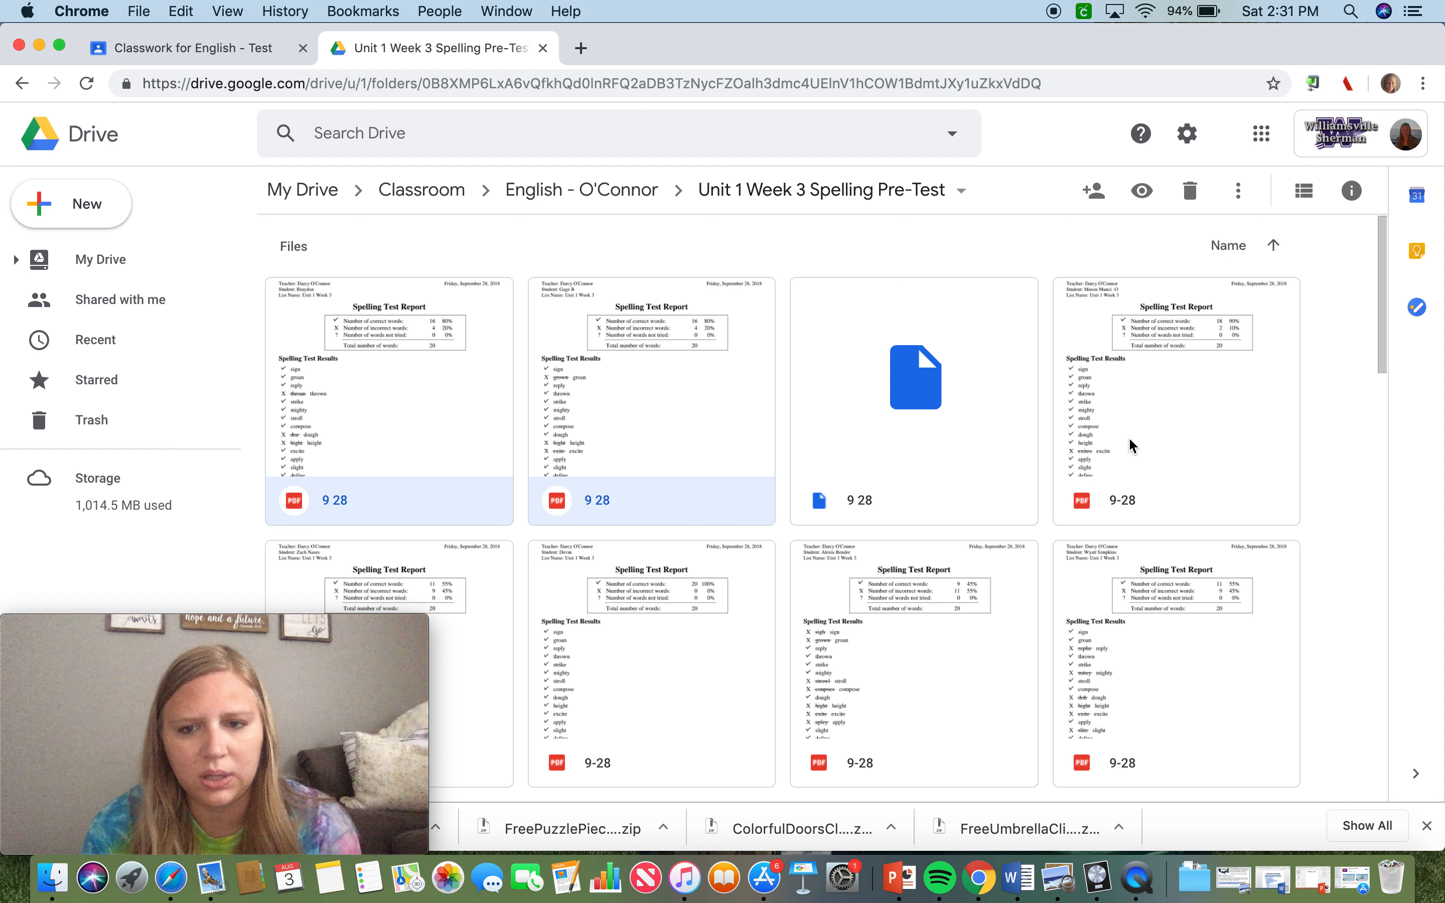